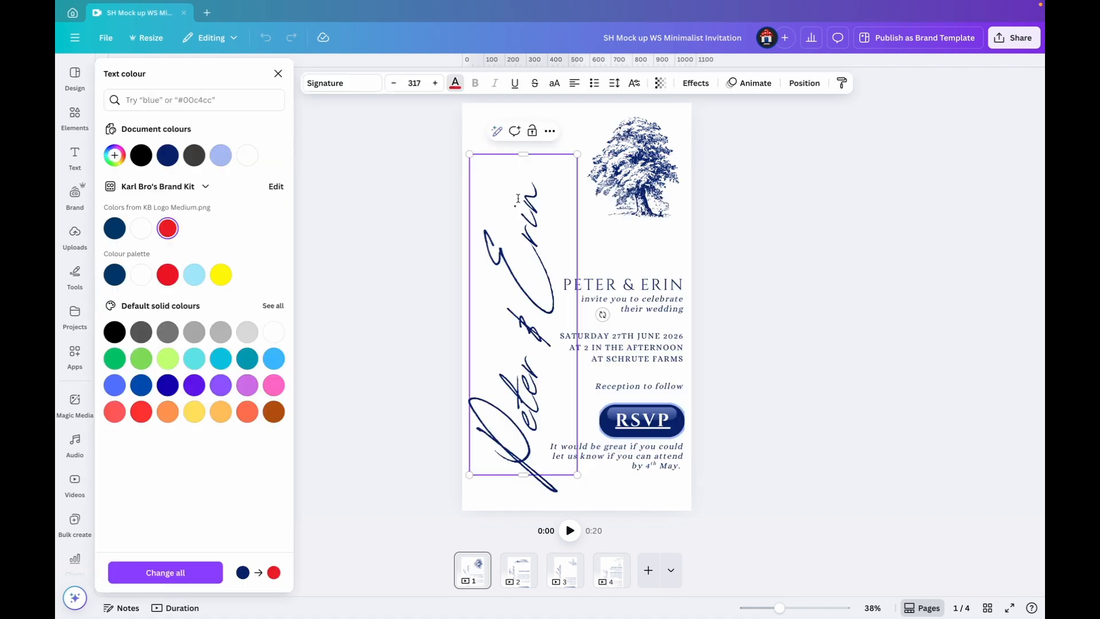
Try the brand kit's red as the colour of the large vertical script names, and undo the change
click(518, 198)
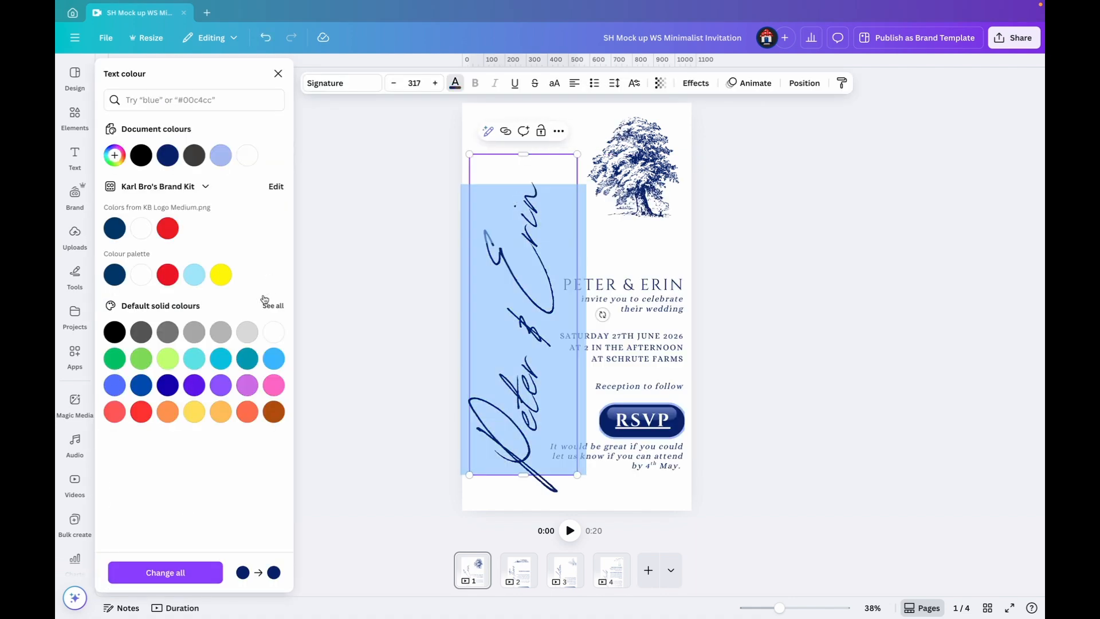
click(167, 228)
key(ctrl+z)
click(821, 227)
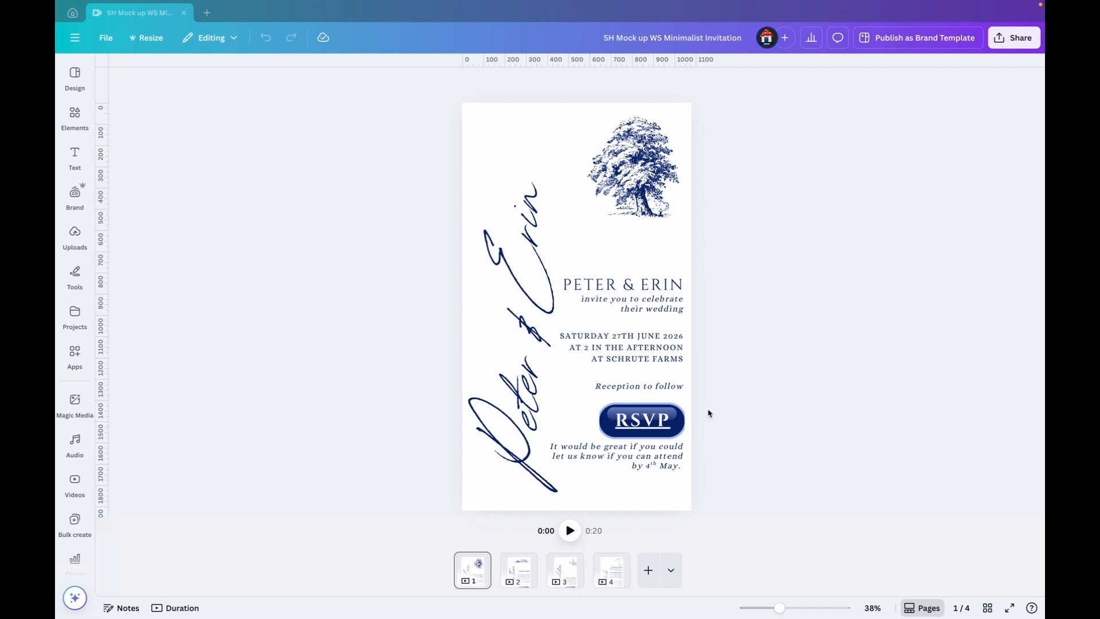
click(498, 260)
click(455, 85)
click(633, 166)
click(77, 131)
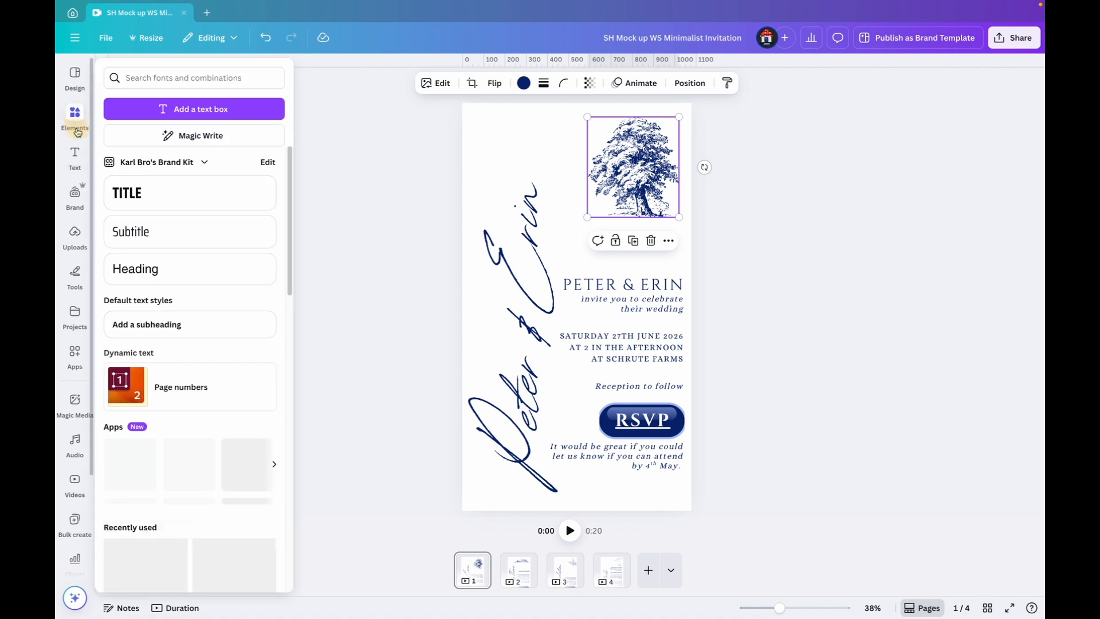
click(338, 241)
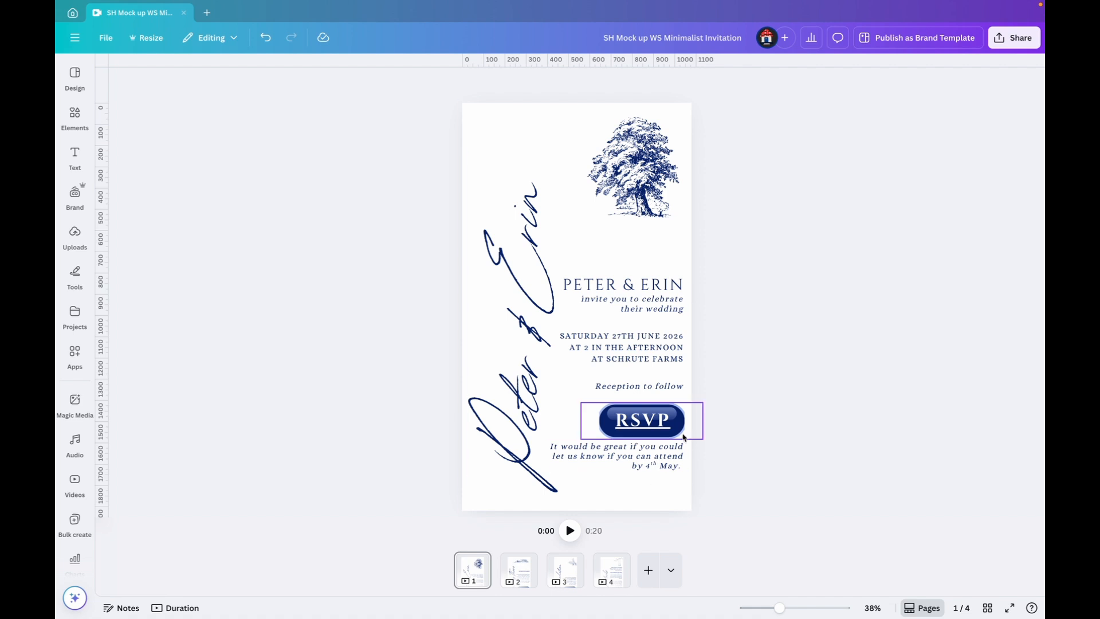
Look through pages 2, 3 and 4 of the invitation and return to page 1
click(519, 570)
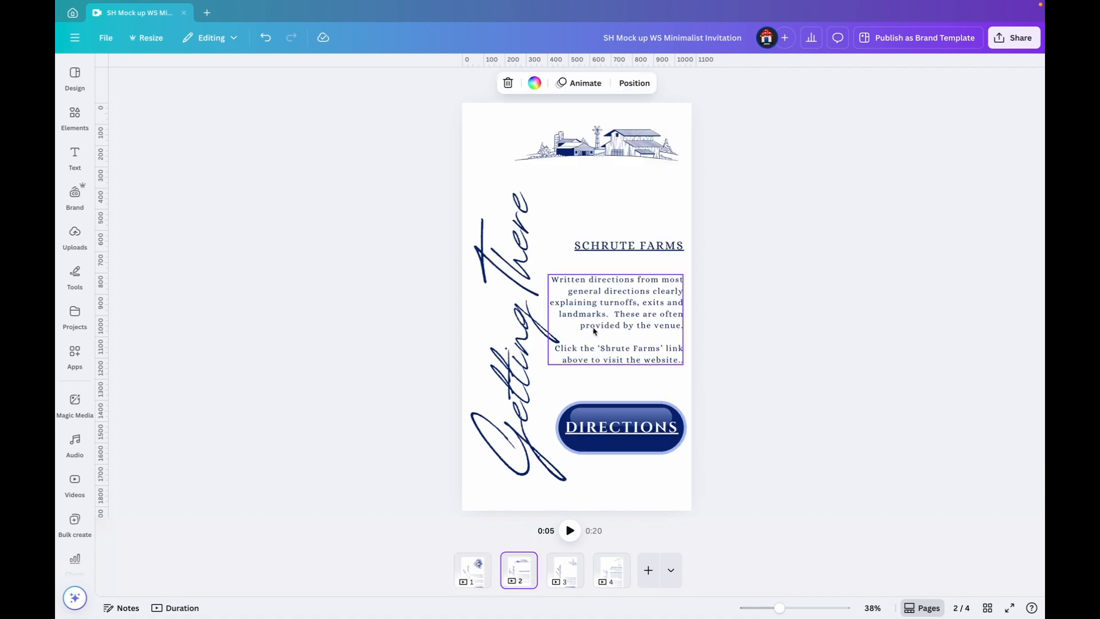
click(564, 574)
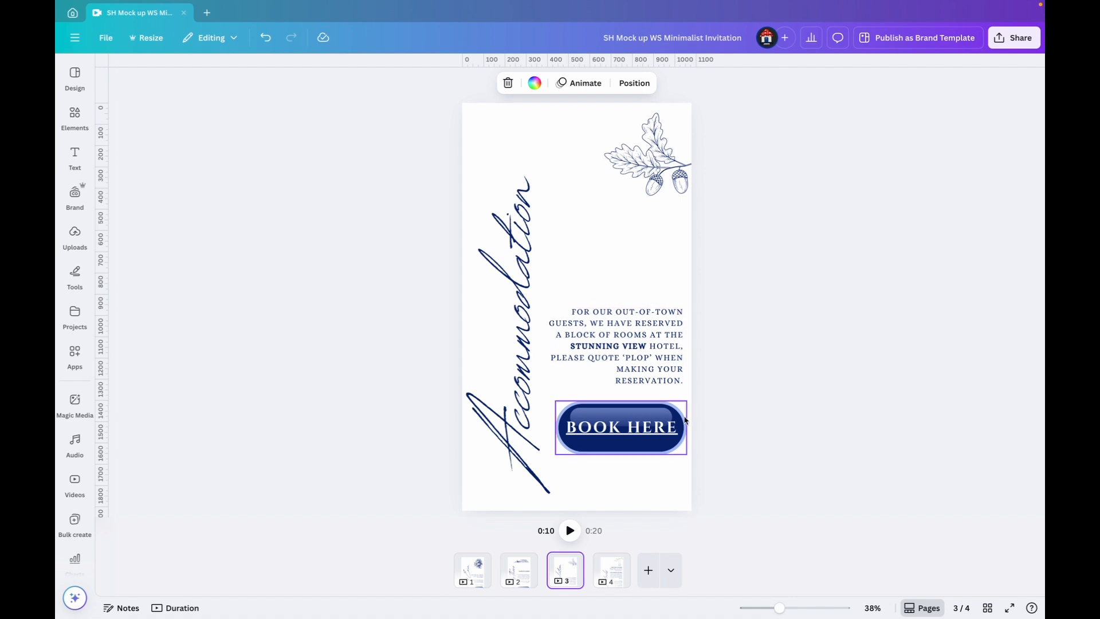
click(611, 570)
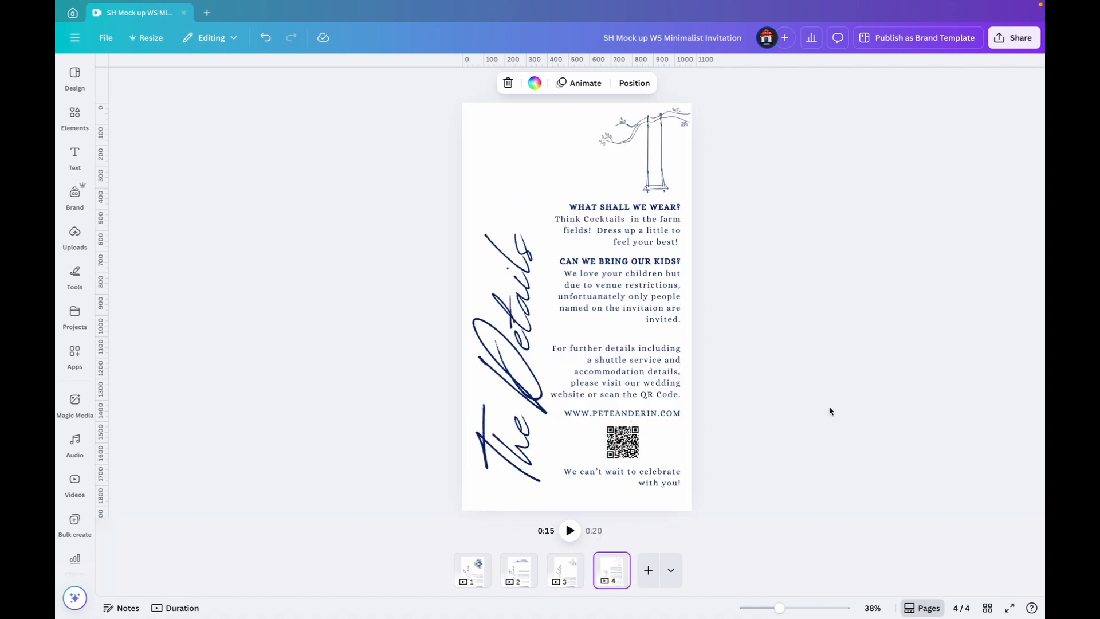
click(472, 570)
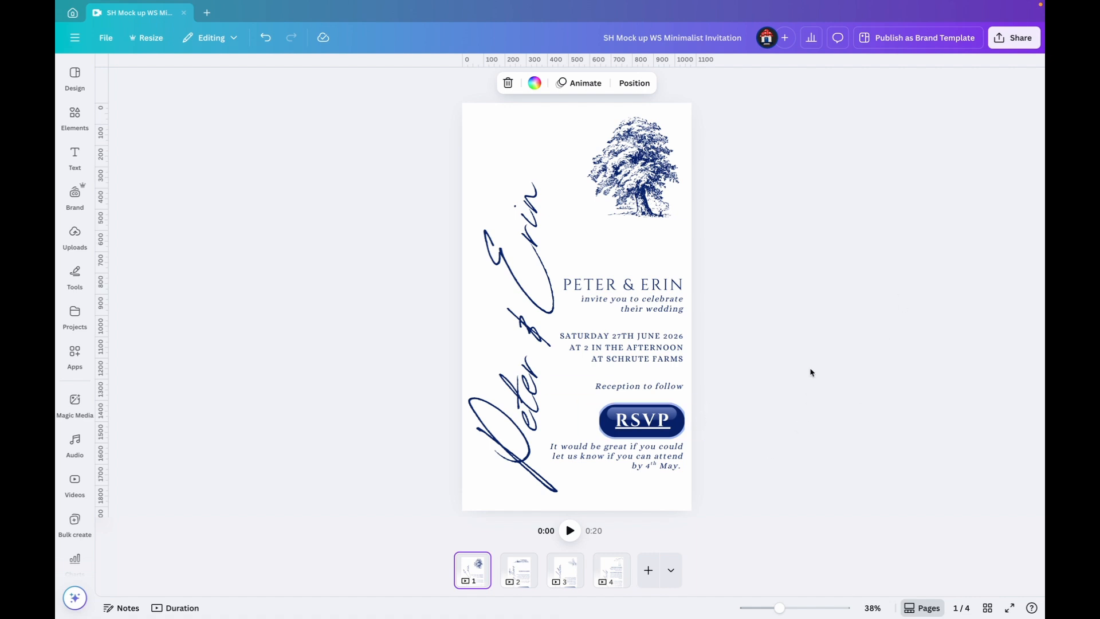
Search the elements library for "button" and show all matching graphics
click(73, 118)
click(147, 75)
text(button)
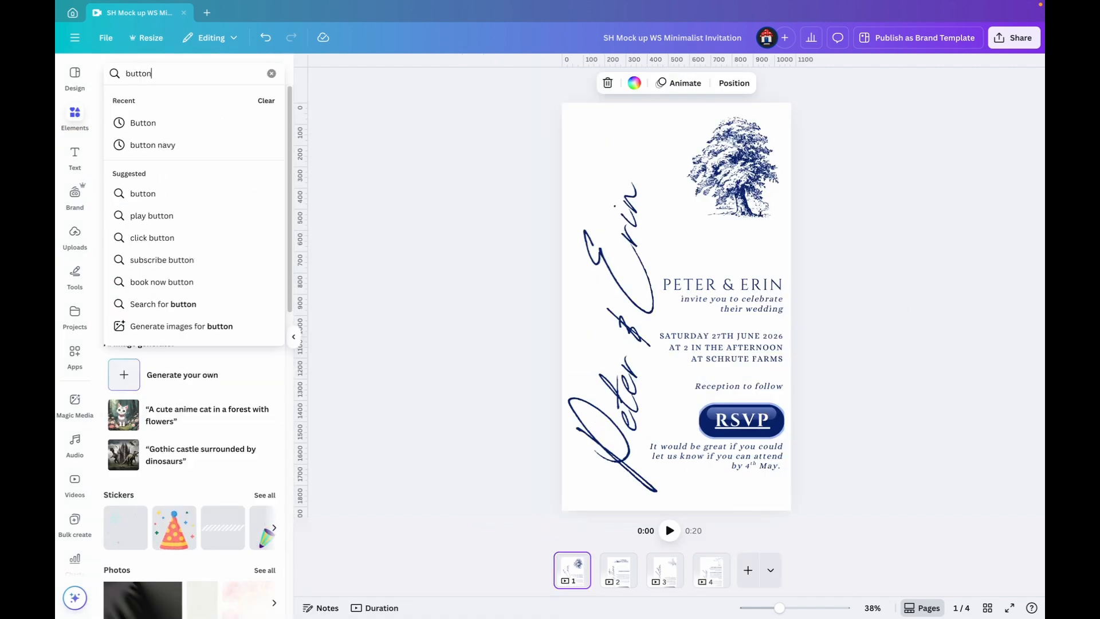
key(Return)
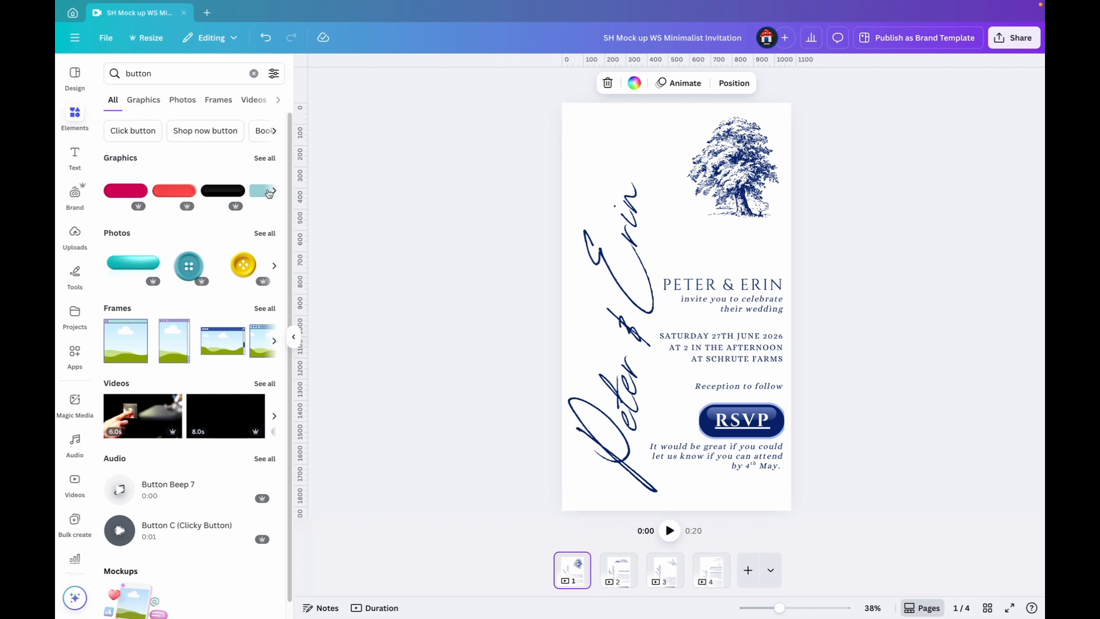
click(257, 159)
Add the blue-to-purple gradient pill button to page 1, move it to the page's upper-left area and clear the element search
click(252, 296)
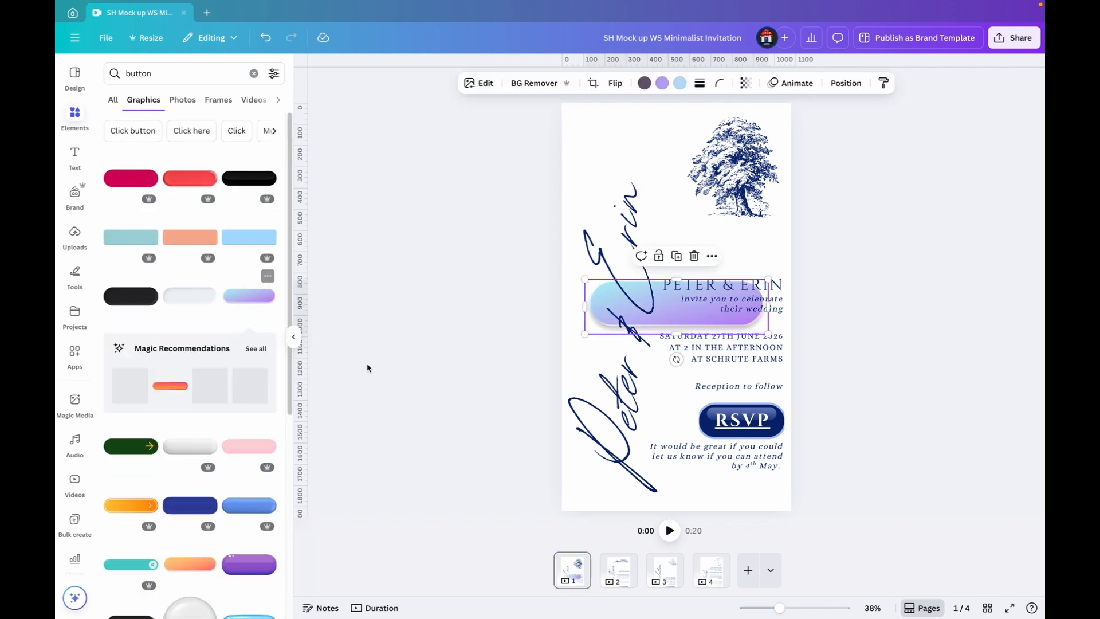
drag(700, 325, 670, 153)
click(254, 73)
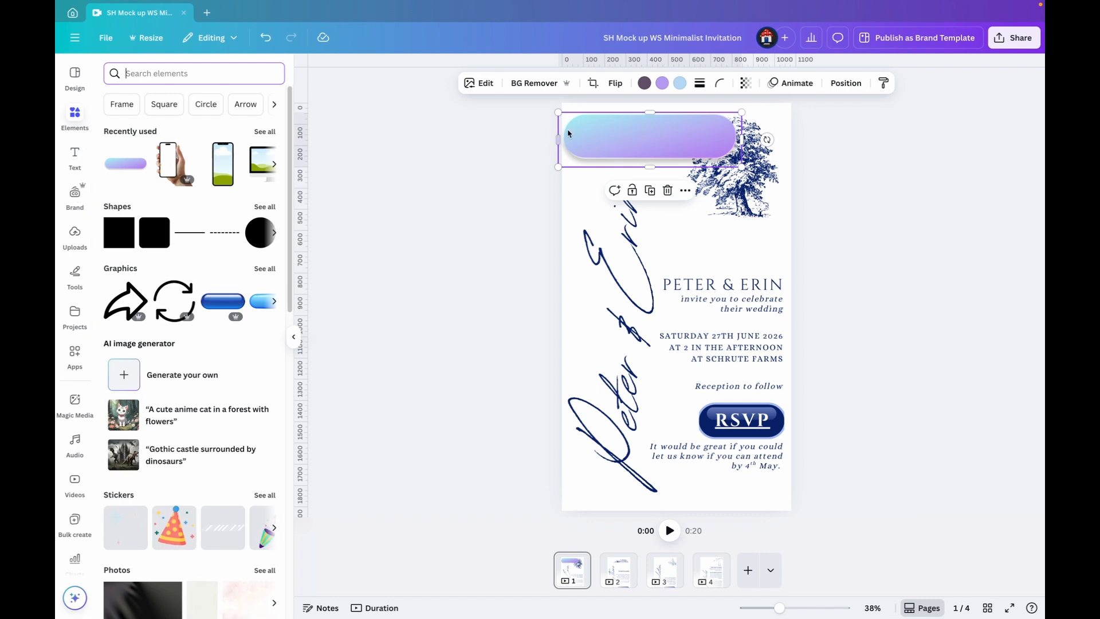
click(515, 226)
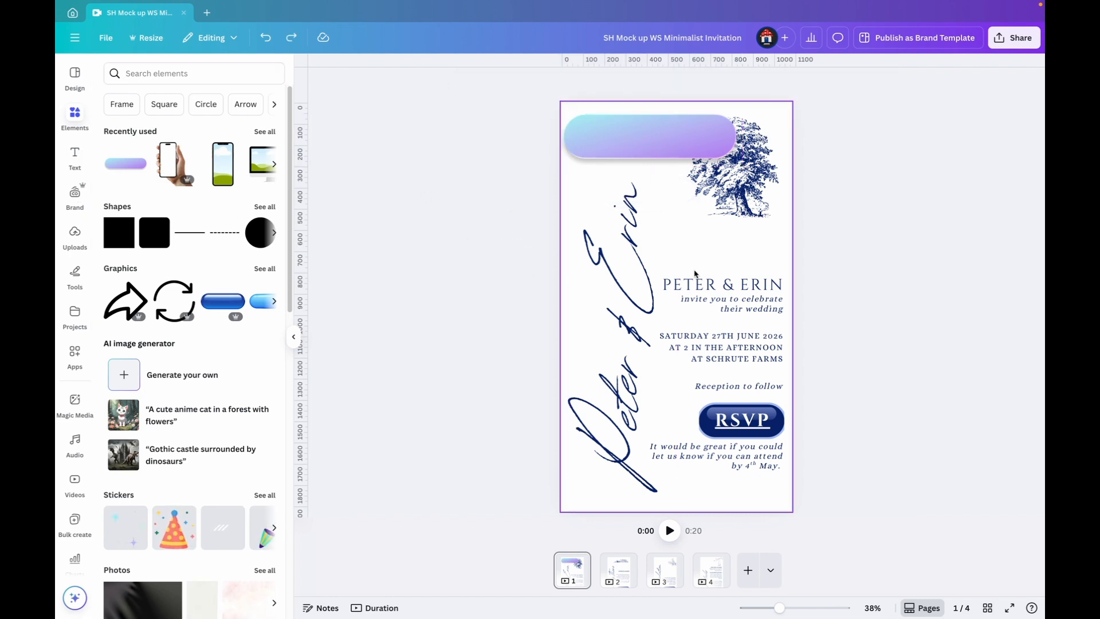
Duplicate the couple's names heading and place the copy on the gradient button
click(713, 286)
click(689, 254)
click(937, 291)
click(718, 289)
drag(719, 289, 659, 137)
Centre-align and bold the copied heading on the gradient button, and replace its text with "RSVP"
click(674, 83)
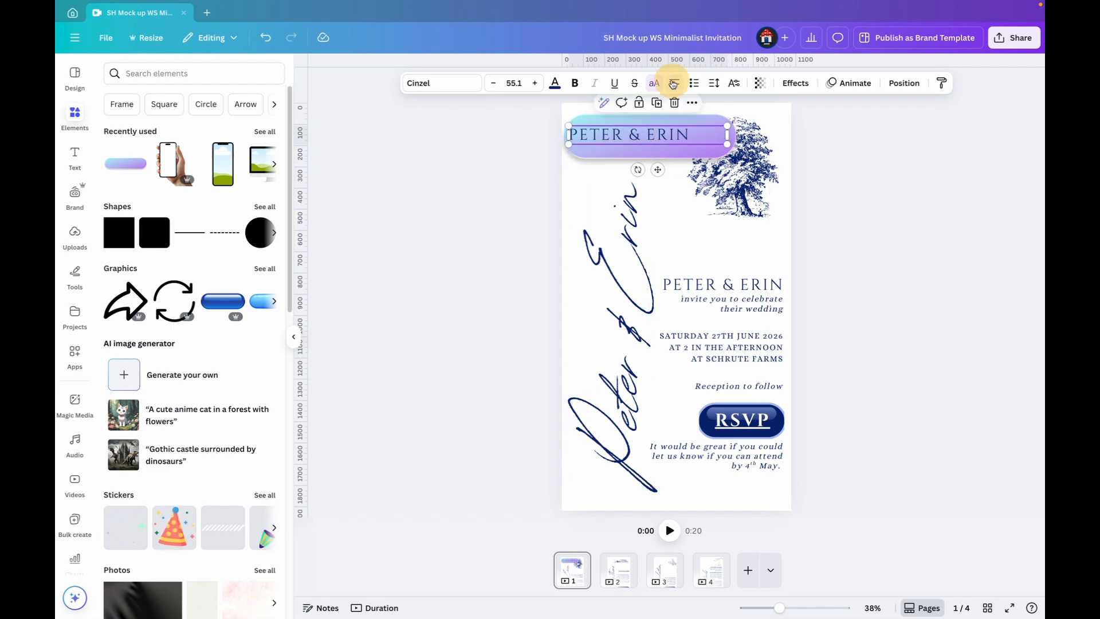
click(674, 83)
click(575, 83)
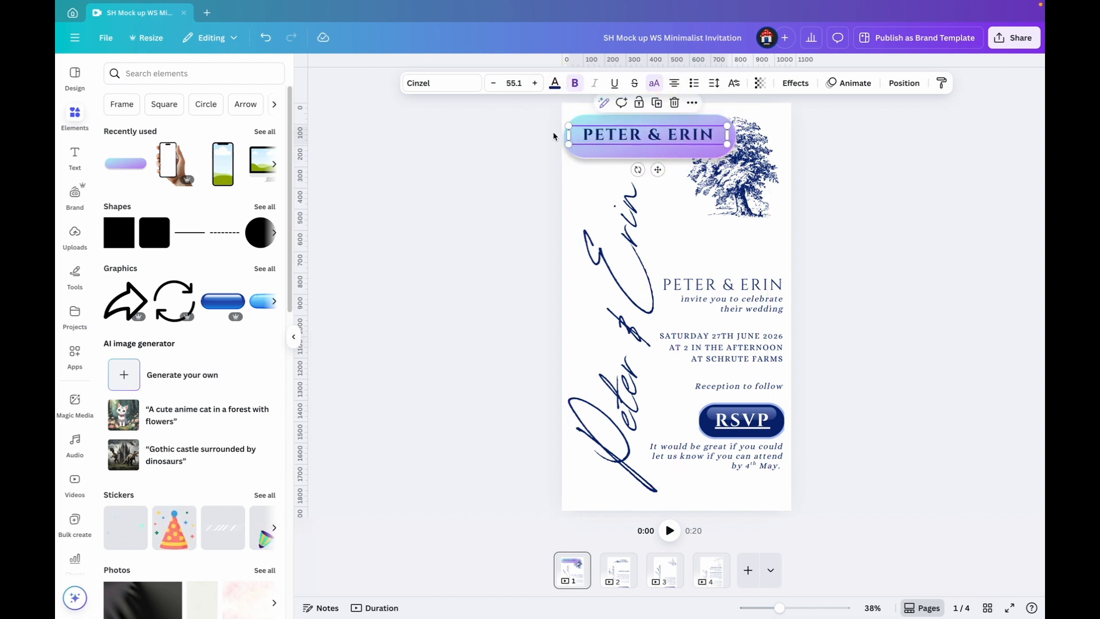
click(643, 138)
key(ctrl+a)
text(RSVP)
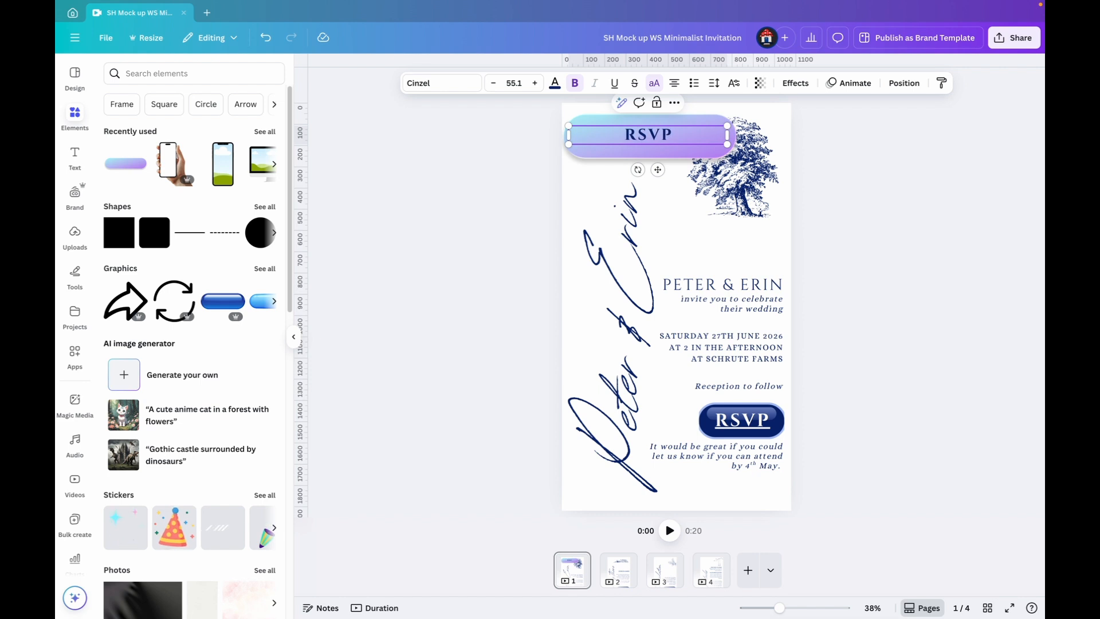
click(872, 210)
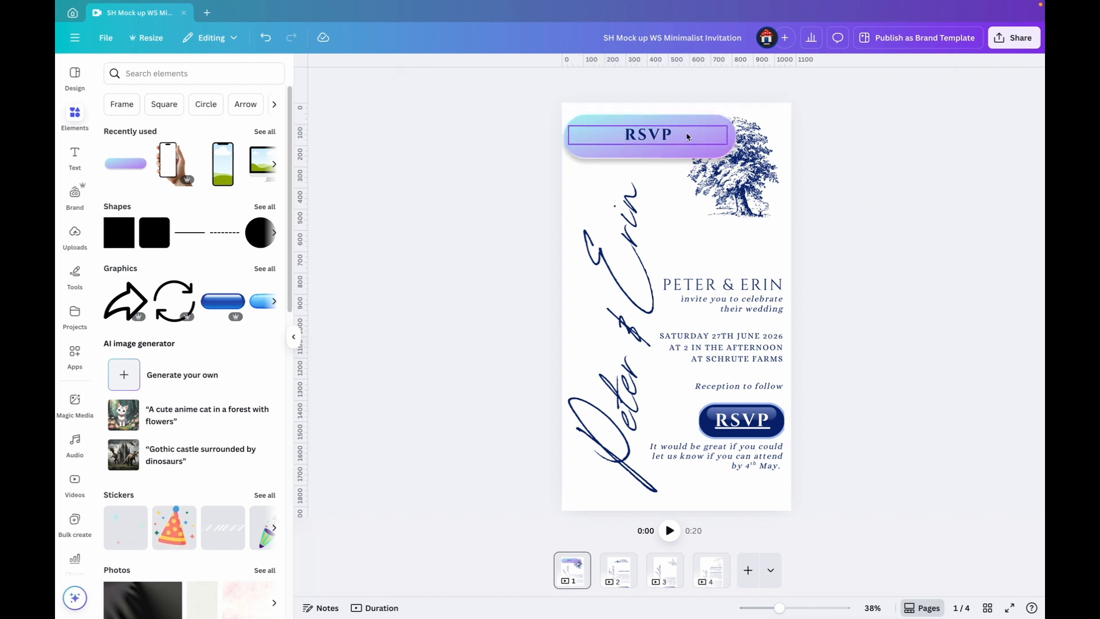
click(645, 138)
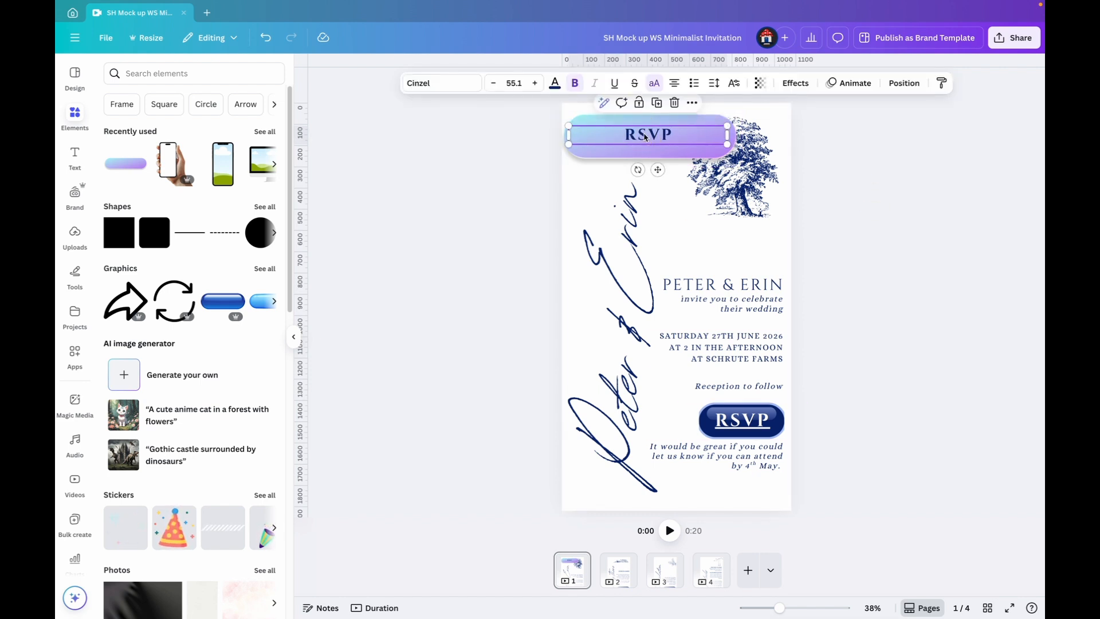
right_click(639, 142)
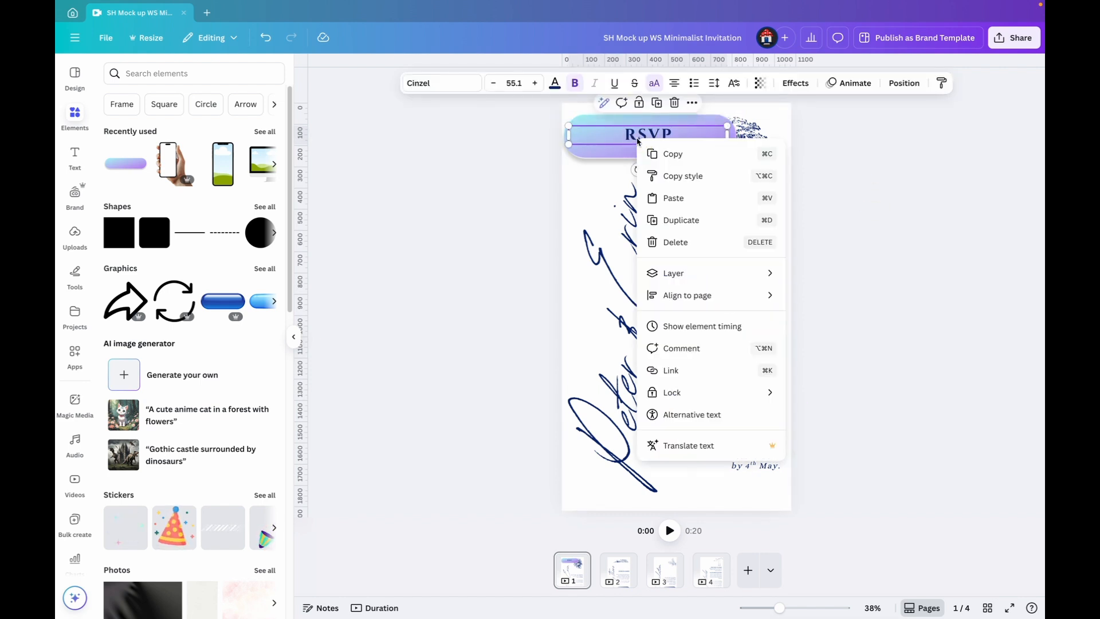
click(708, 375)
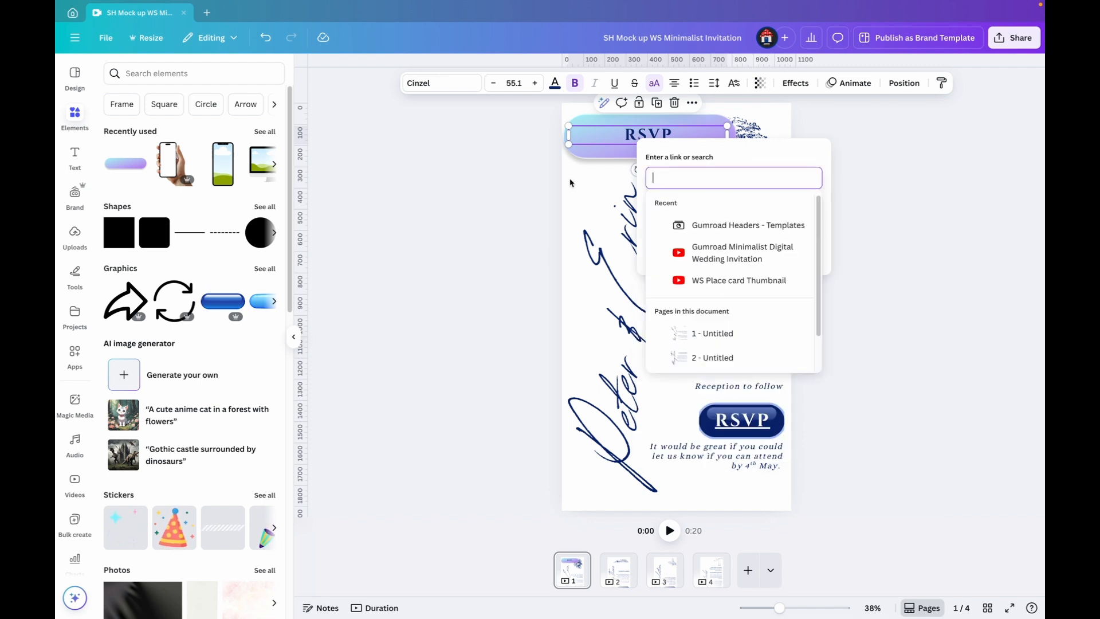
click(604, 170)
Link the RSVP text on the gradient button to the copied Google Forms address
right_click(601, 137)
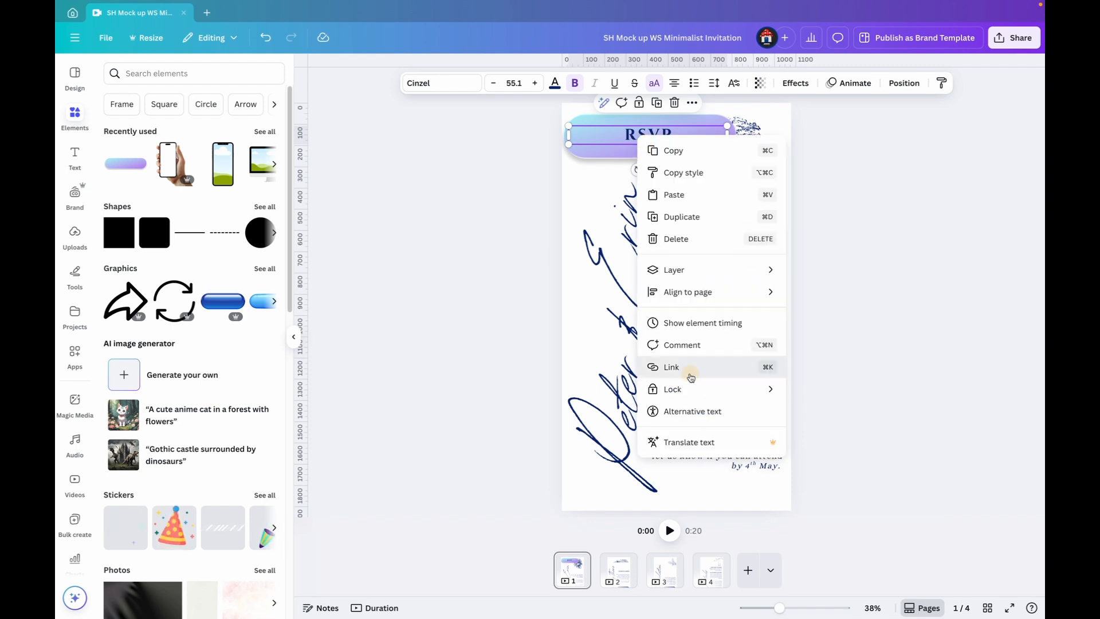
click(670, 363)
key(ctrl+v)
click(797, 245)
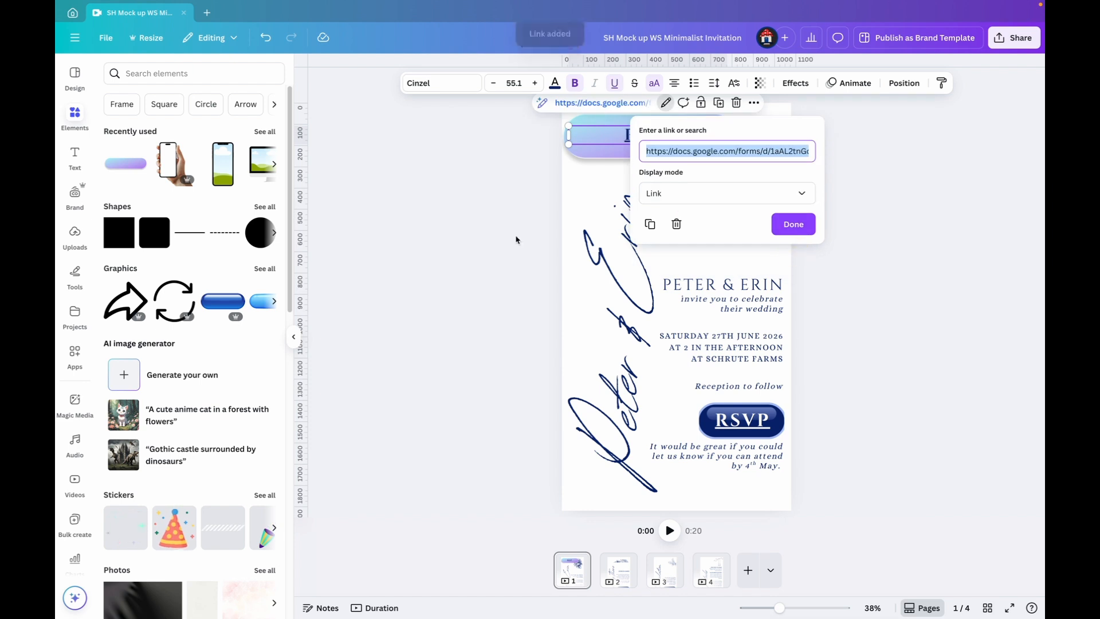
click(800, 224)
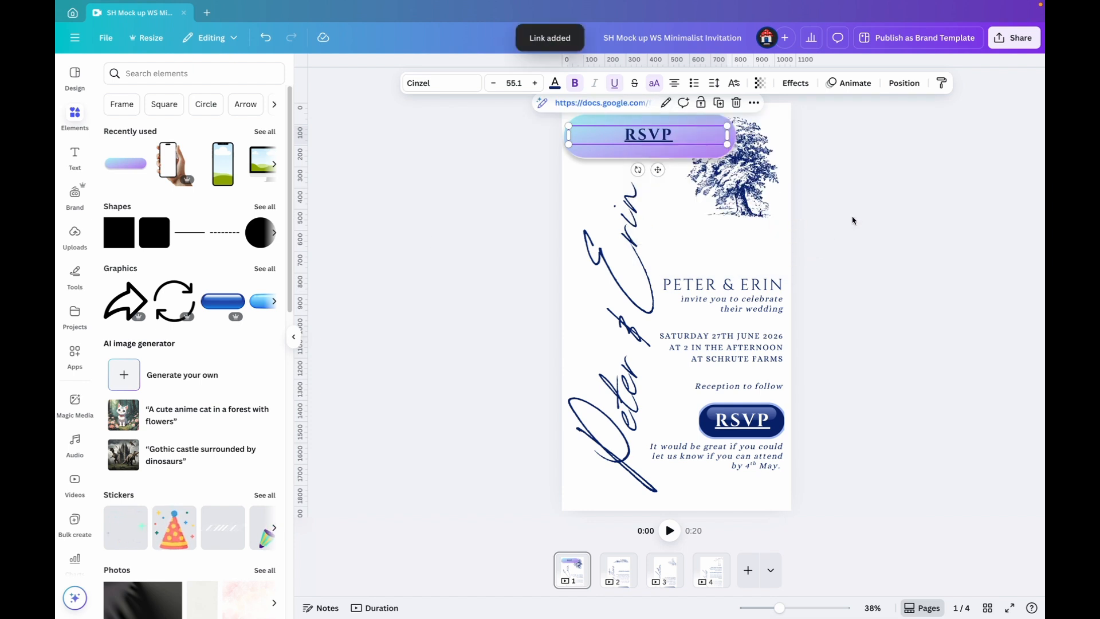
click(878, 193)
Narrow the RSVP text box on the gradient button and enlarge its text to size 92
drag(641, 135, 643, 140)
click(677, 84)
click(677, 84)
click(677, 84)
click(678, 85)
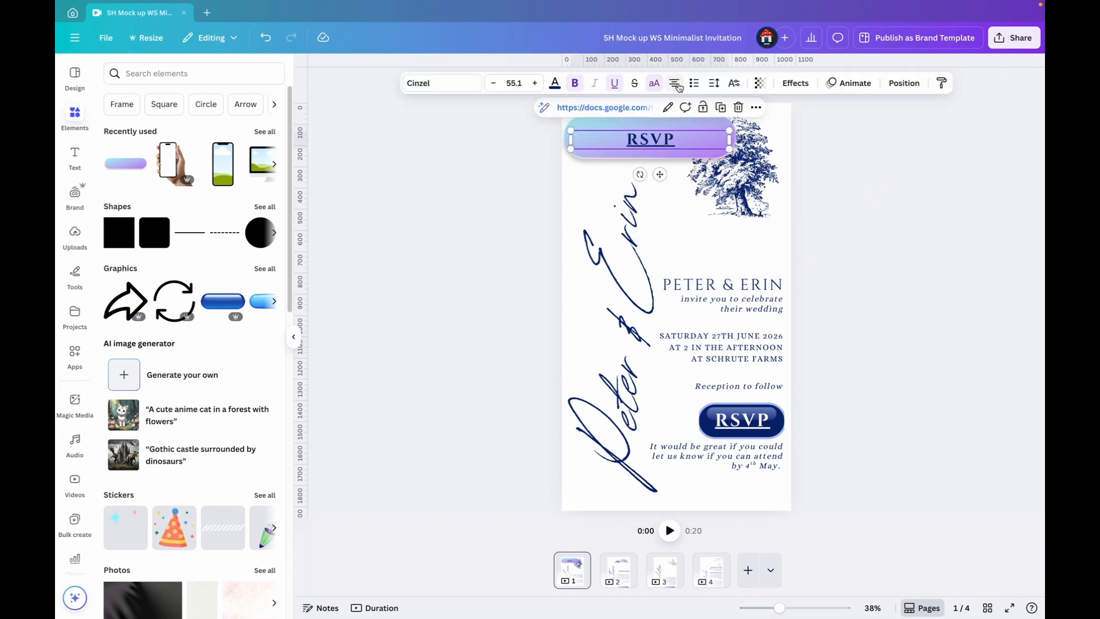
drag(731, 138, 673, 118)
click(664, 179)
Align the RSVP text and the gradient button with each other to the centre and middle
click(643, 135)
shift+click(711, 141)
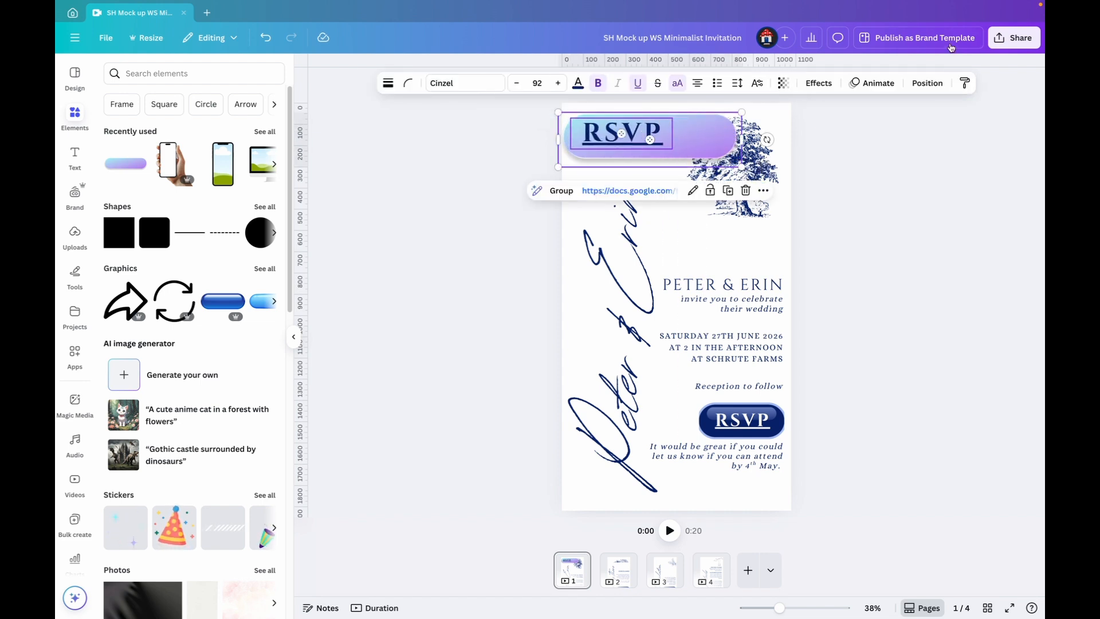
click(927, 83)
click(233, 232)
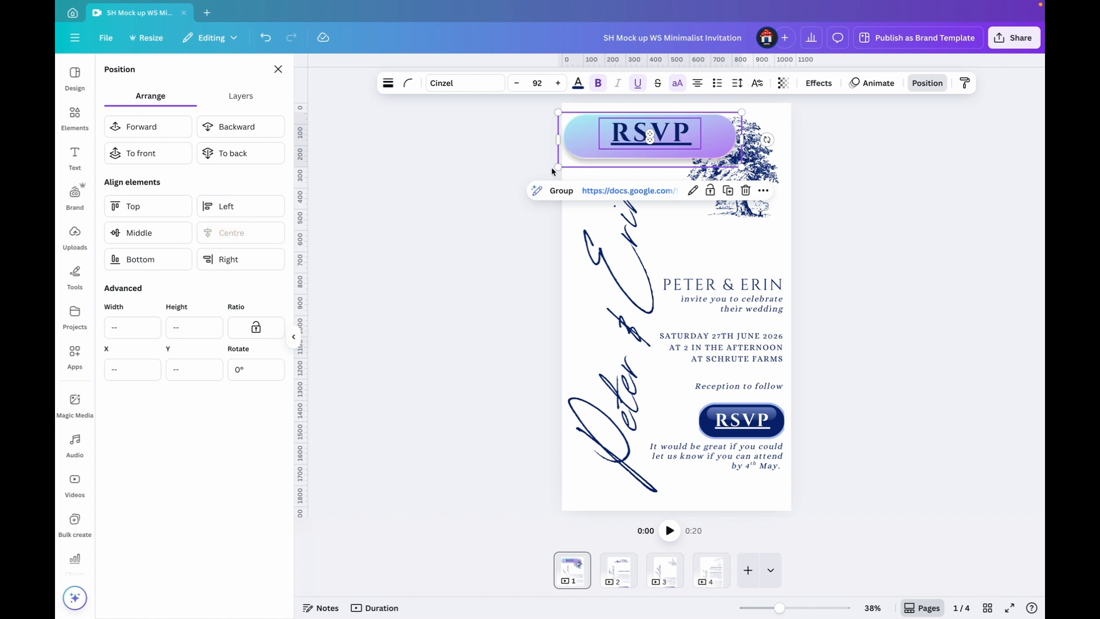
click(167, 231)
click(927, 83)
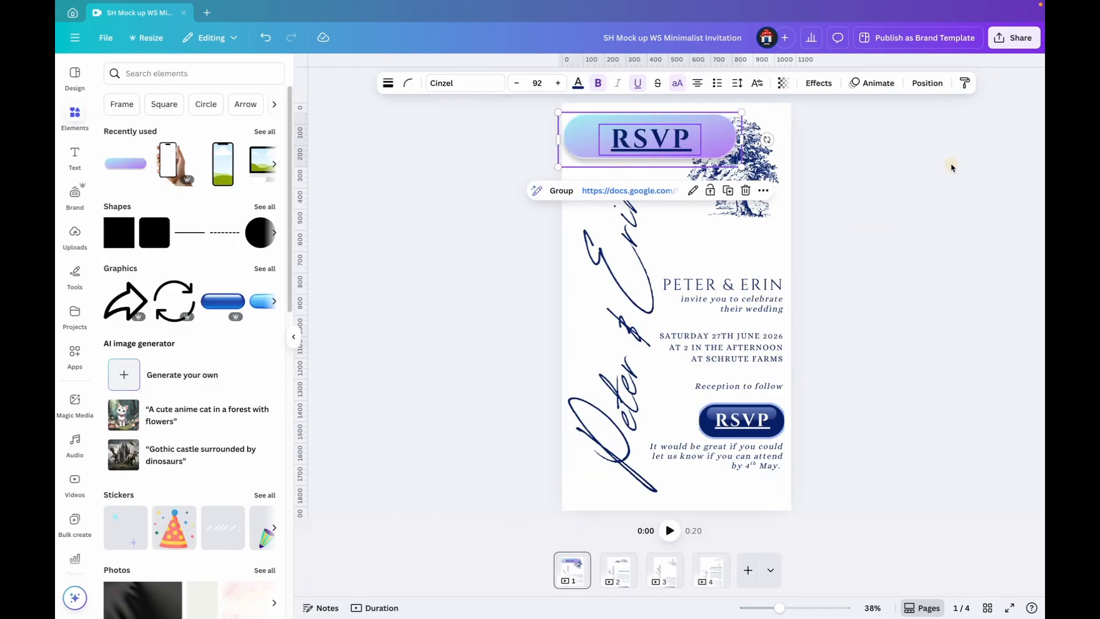
Nudge the RSVP text slightly up and group it with the gradient button
click(661, 140)
key(Up)
key(Up)
key(Up)
key(Up)
key(Up)
key(Up)
key(Up)
key(Up)
key(Up)
key(Up)
key(Up)
key(Up)
key(Up)
key(Up)
key(Up)
key(Up)
key(Up)
key(Up)
key(Up)
key(Up)
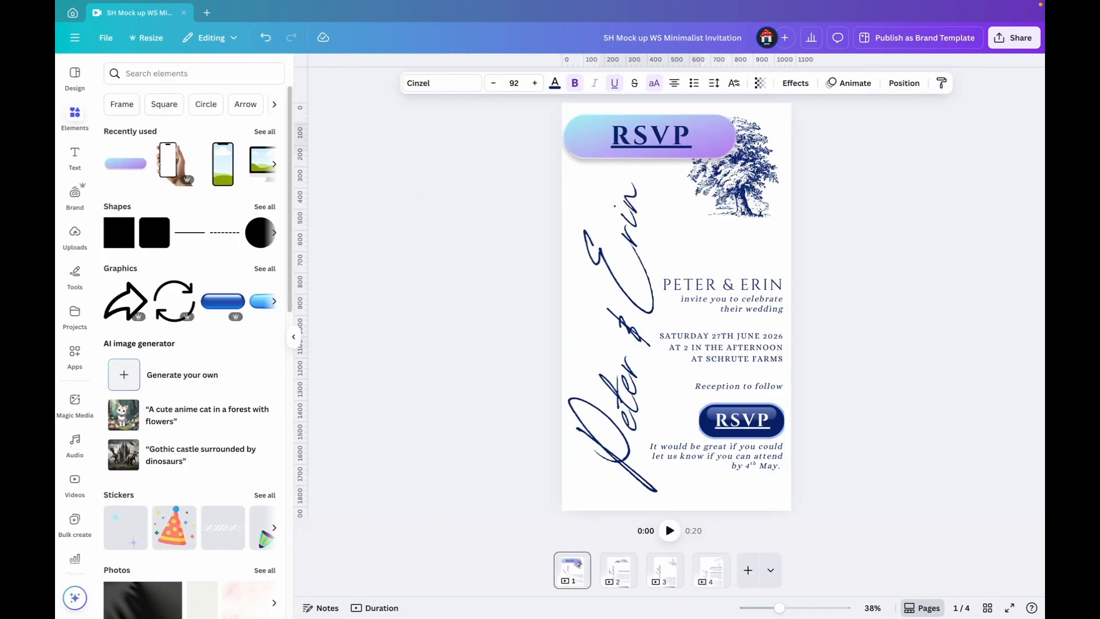
shift+click(716, 139)
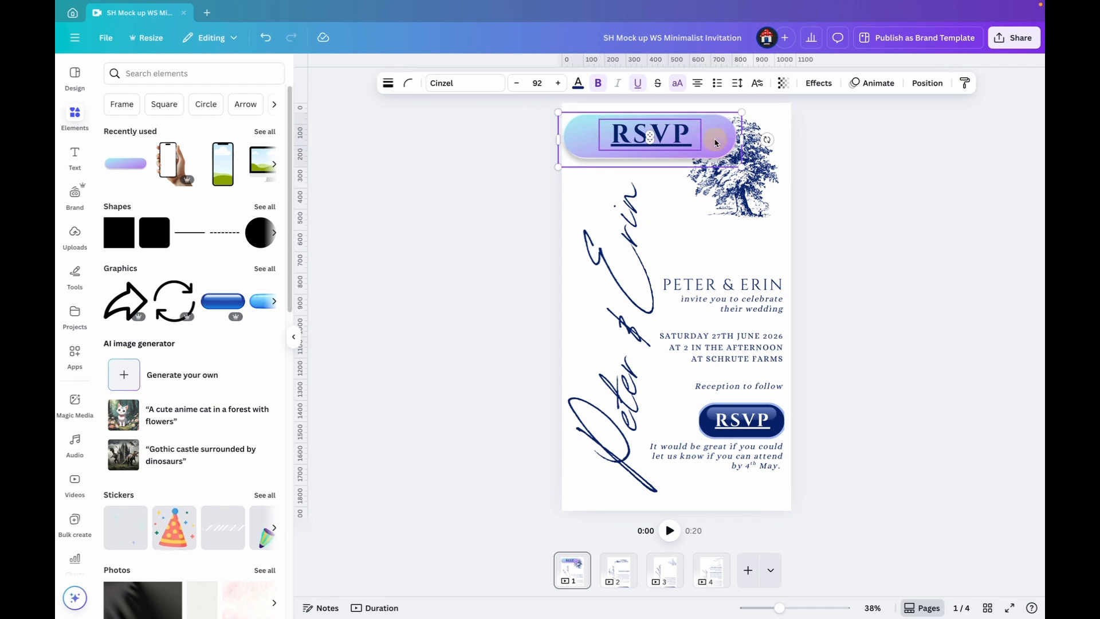
click(562, 190)
click(979, 192)
Shrink the grouped gradient button below the tree, and delete the button together with its RSVP text
click(707, 135)
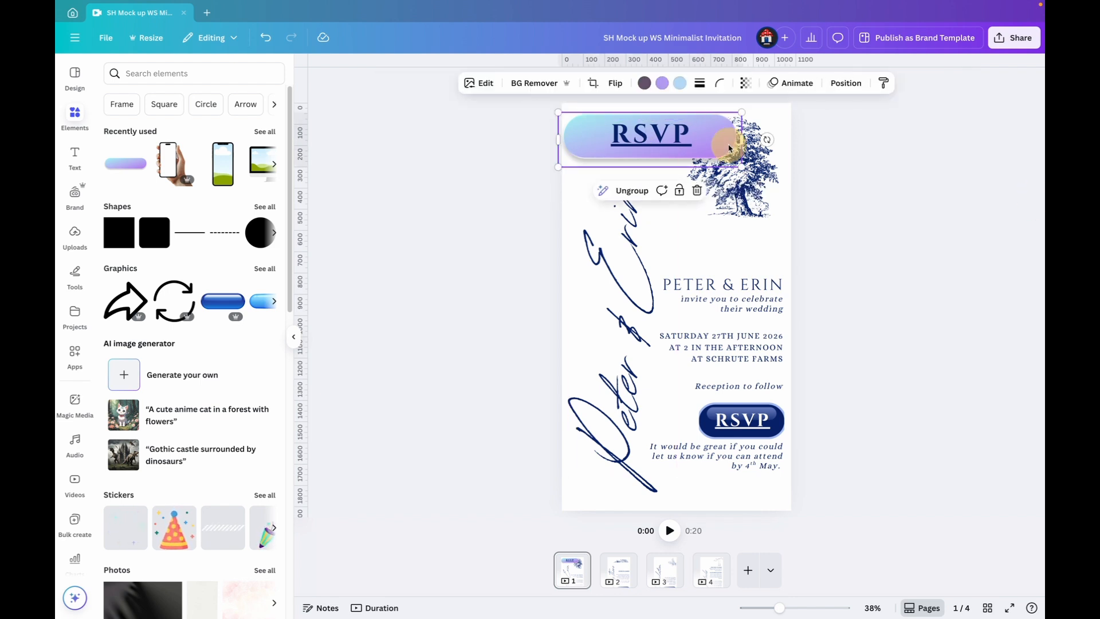
drag(737, 115, 763, 244)
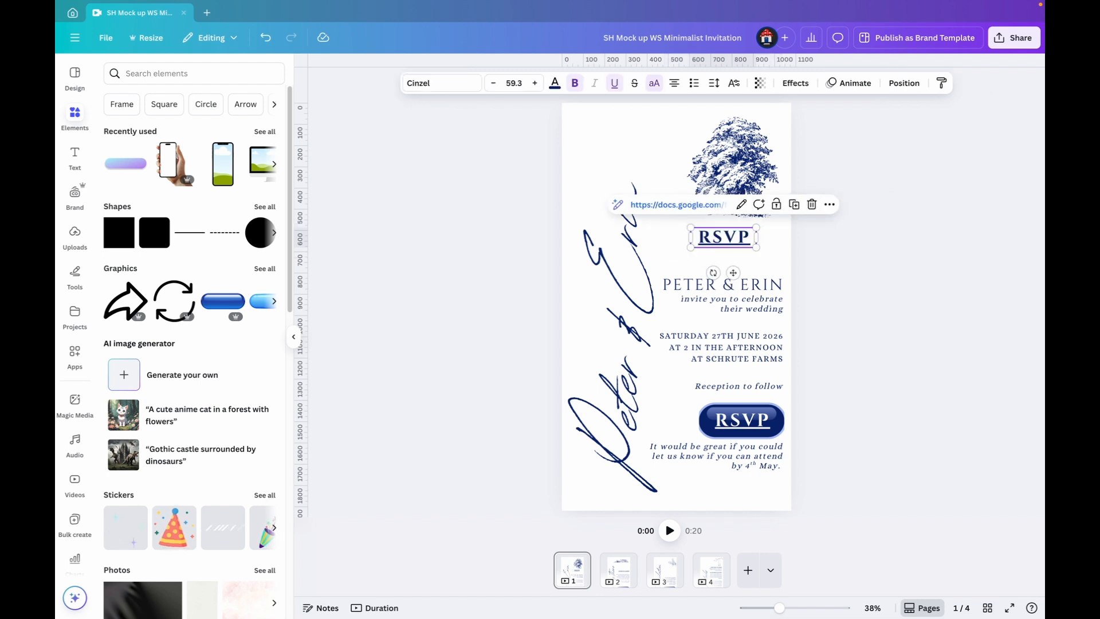
key(Delete)
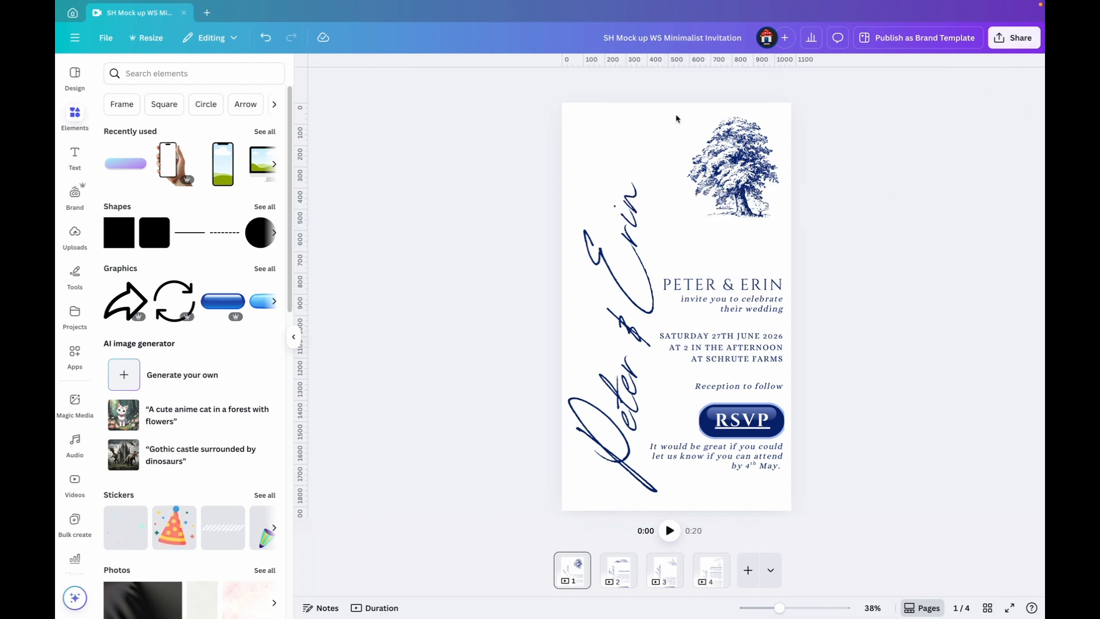
Check the link address of the navy RSVP button near the page's lower edge and close its link settings
click(766, 424)
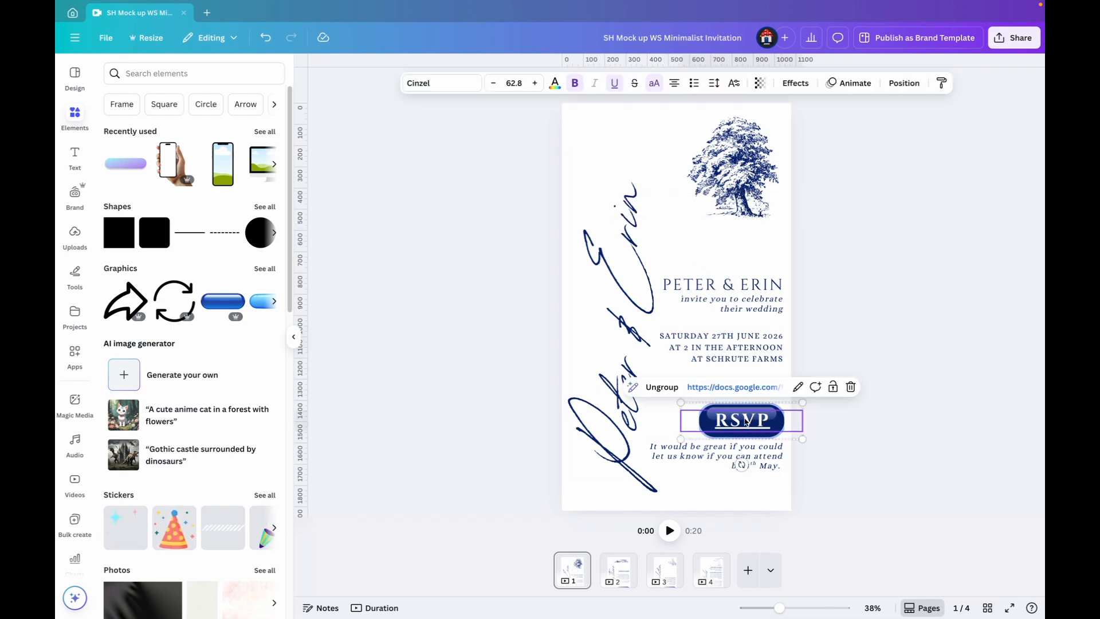
click(797, 386)
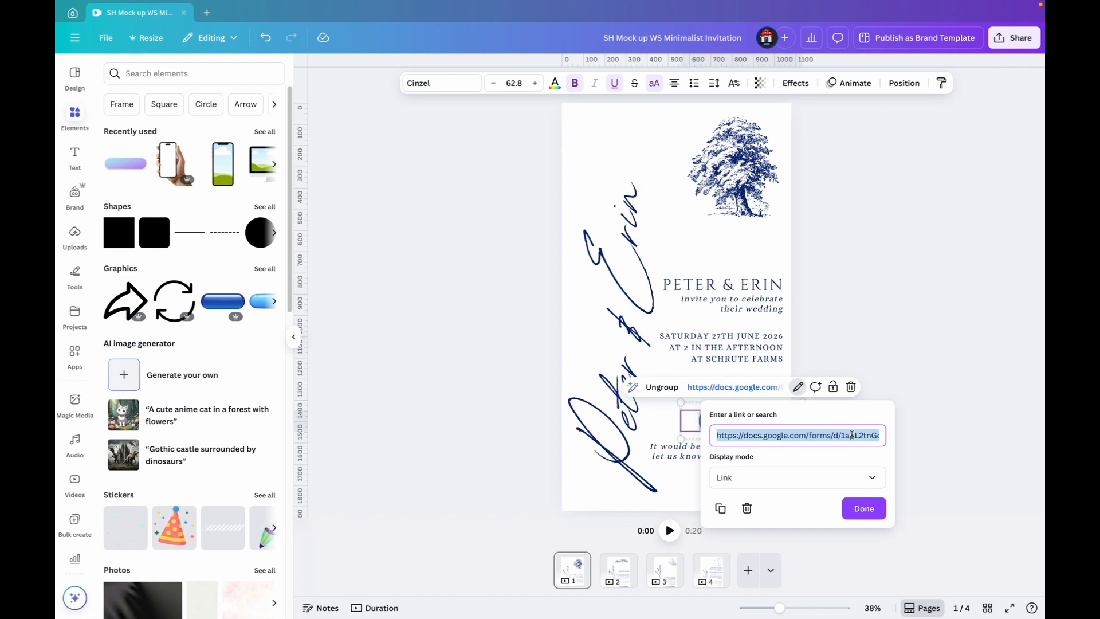
click(924, 357)
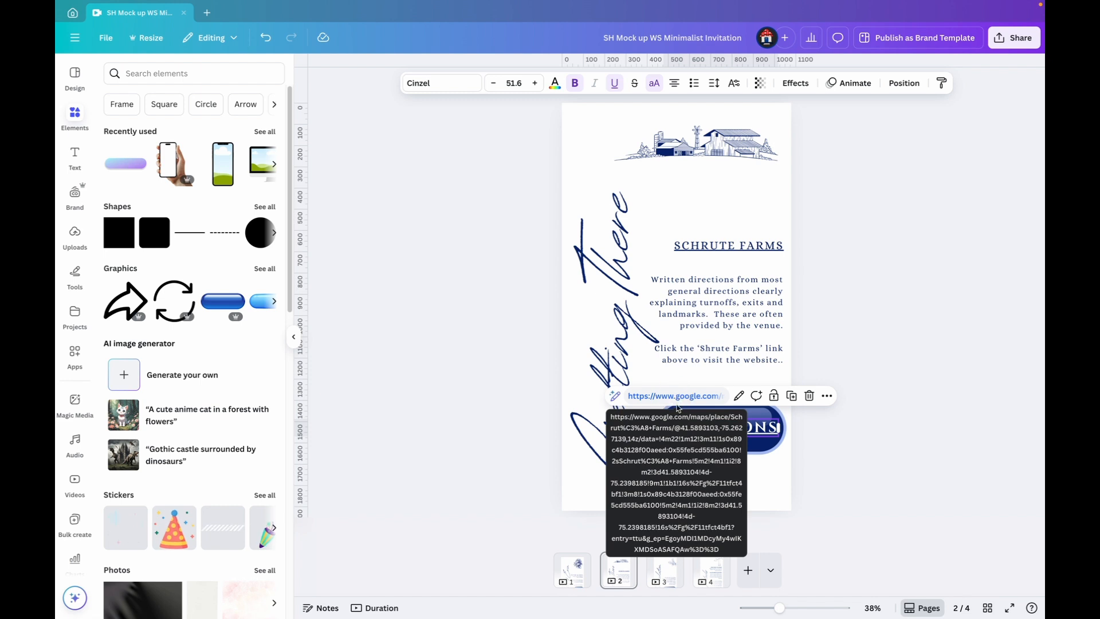
Check the link settings of the Directions button on page 2 and the website address text on page 4
click(738, 396)
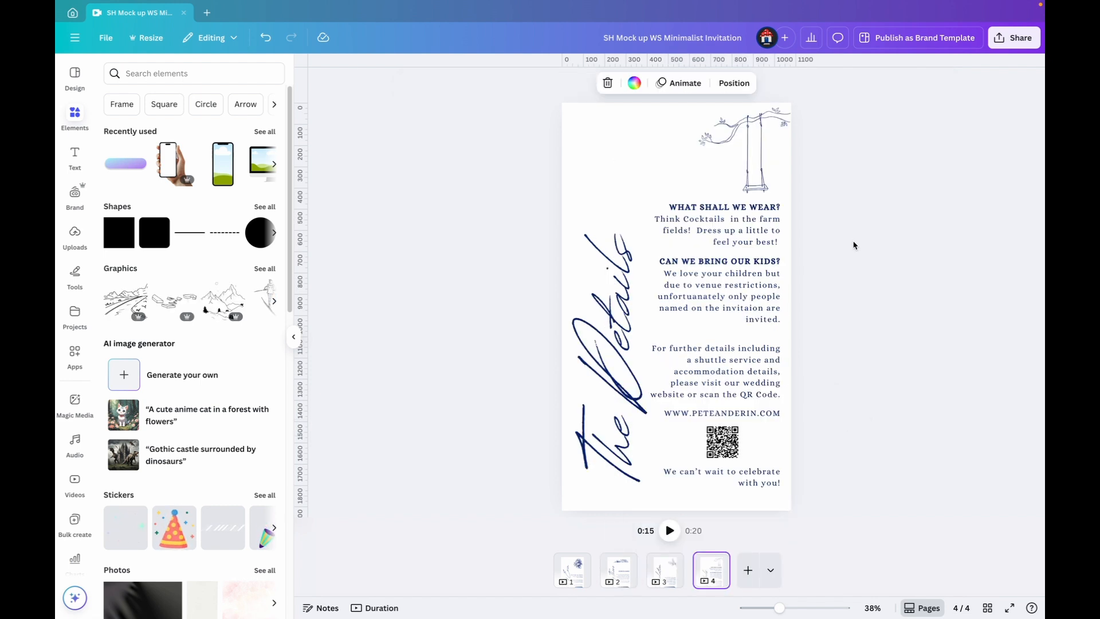
click(697, 417)
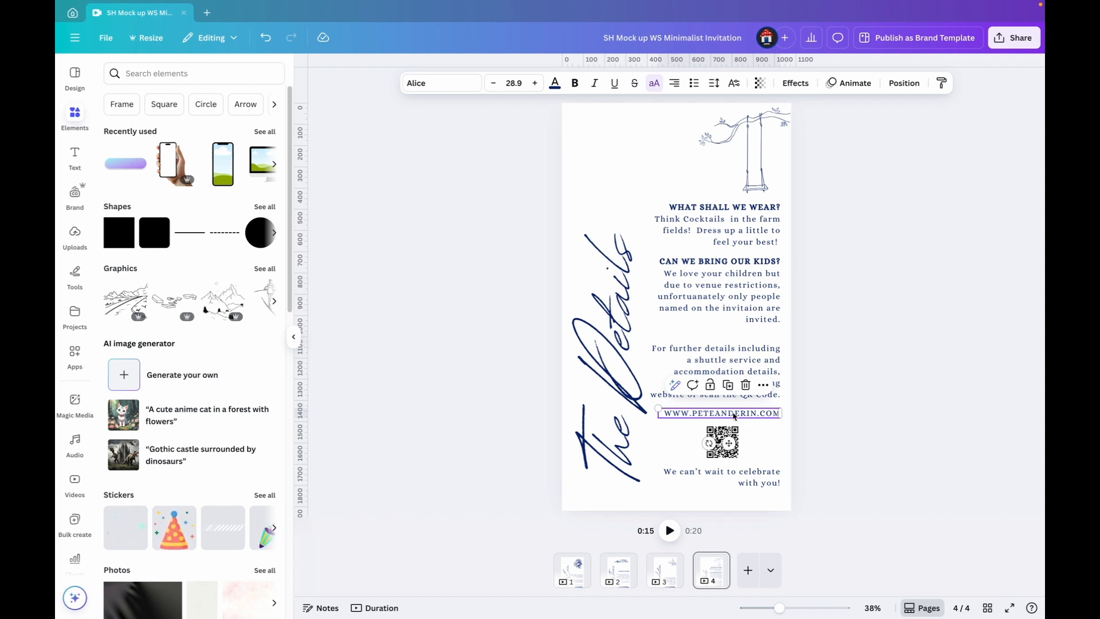
right_click(735, 417)
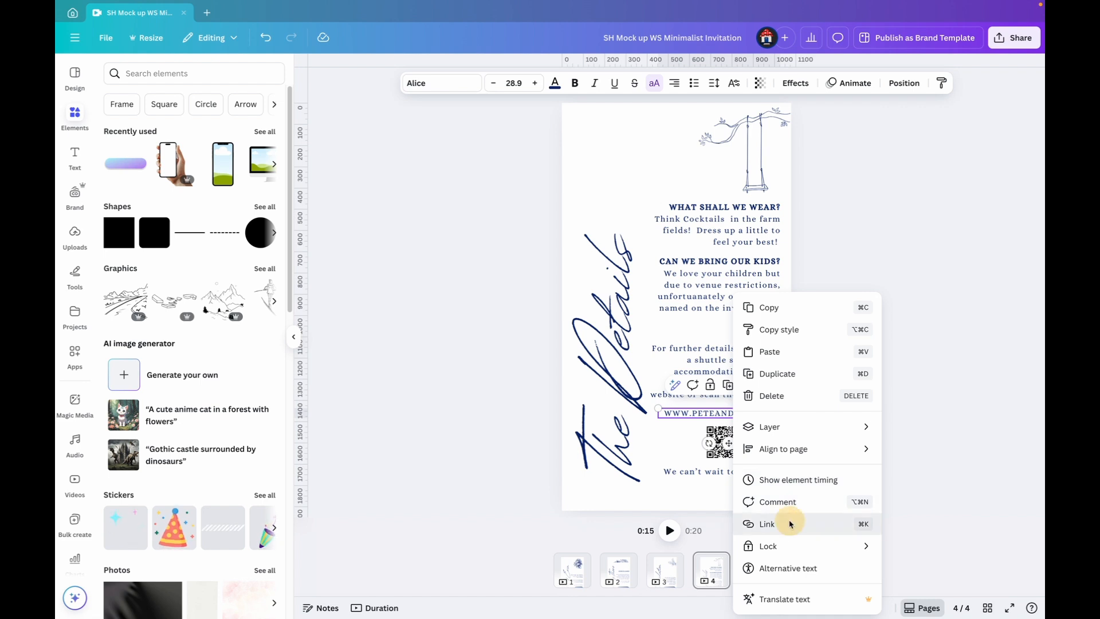
click(767, 524)
click(967, 301)
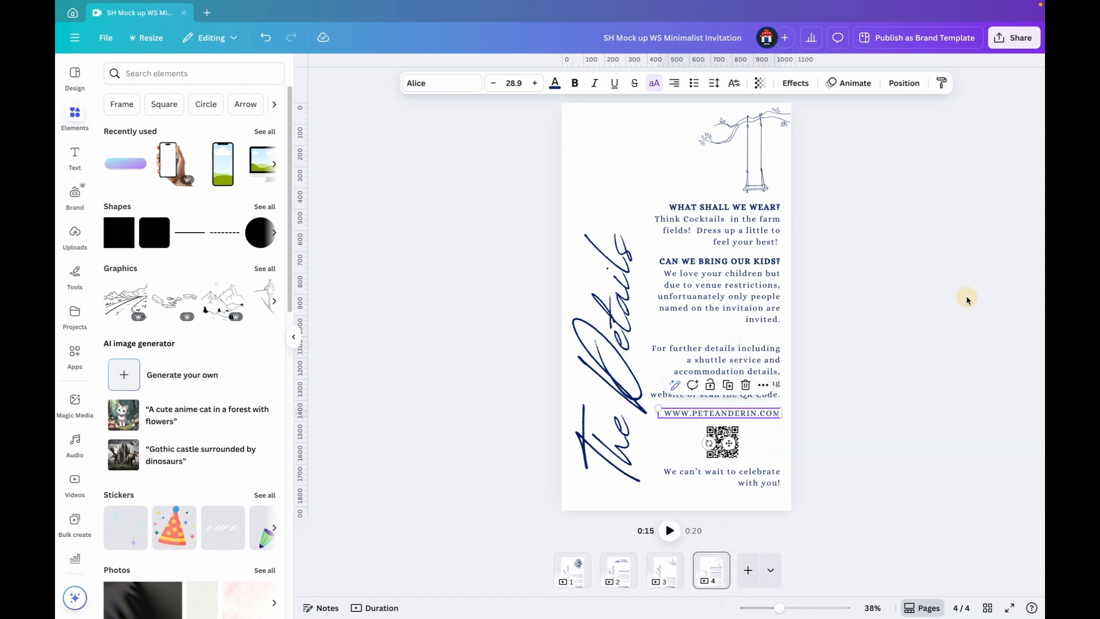
Search the available apps for "qr code" and open the QR code app for the Details page
click(722, 442)
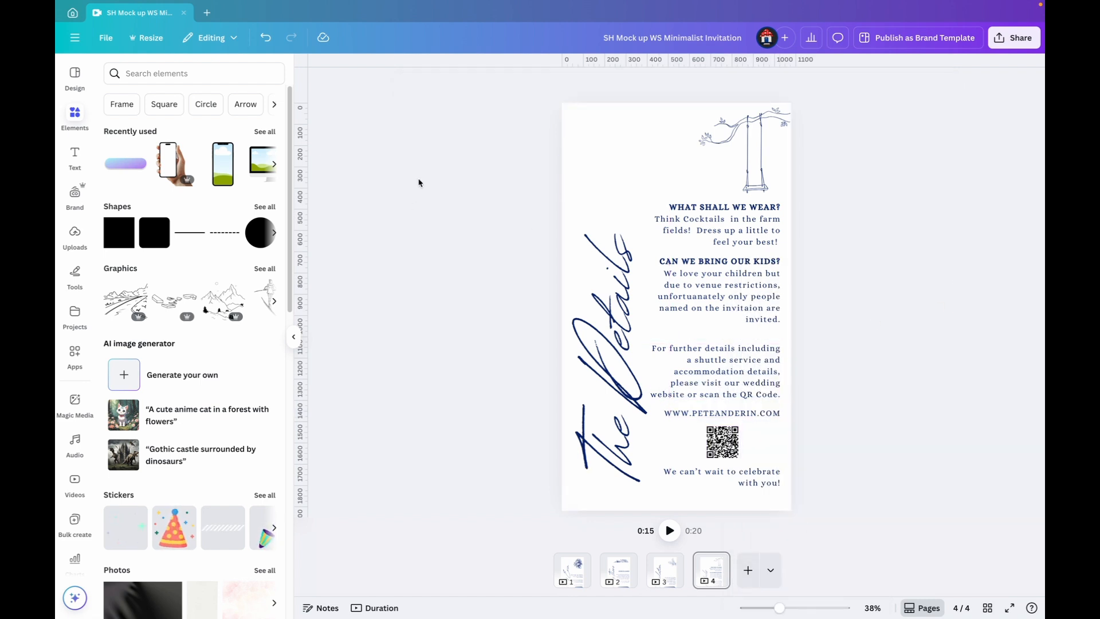
click(294, 339)
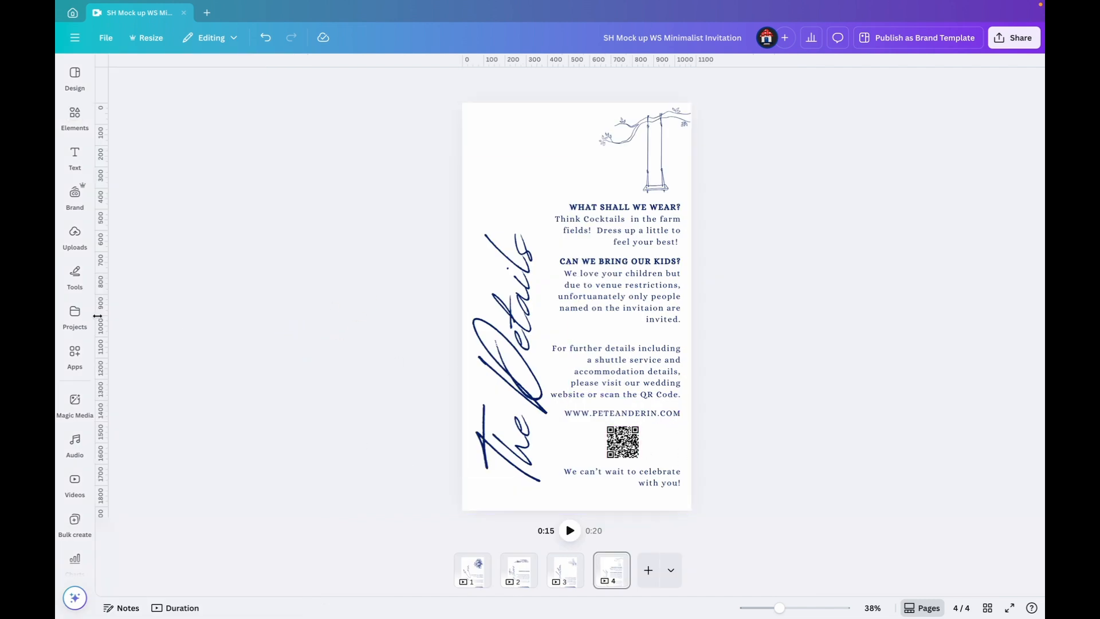
click(75, 357)
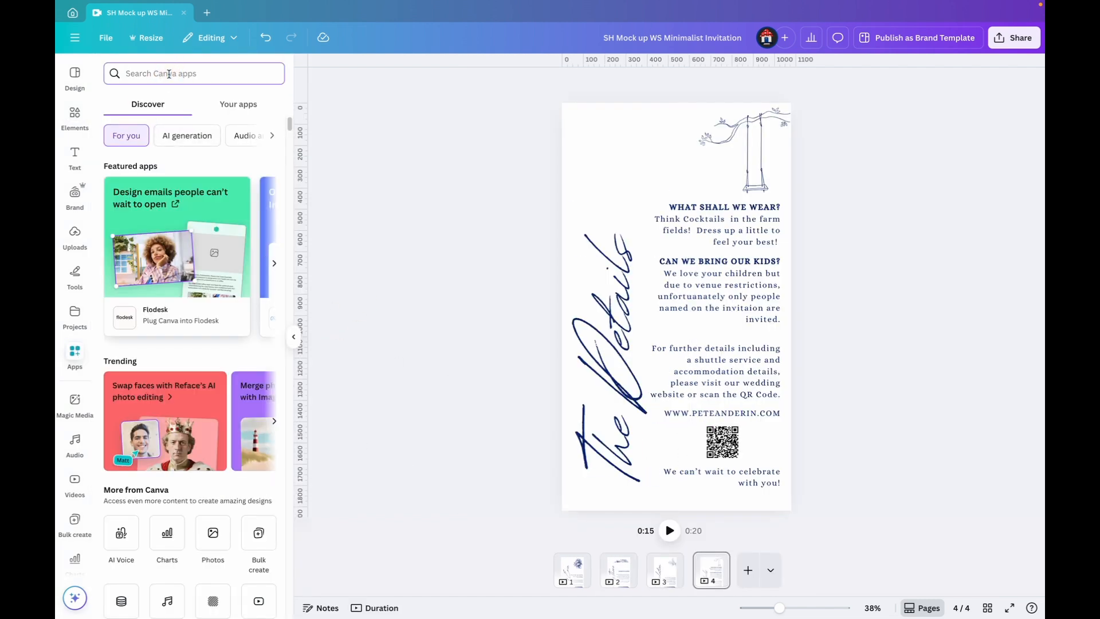
text(qr code)
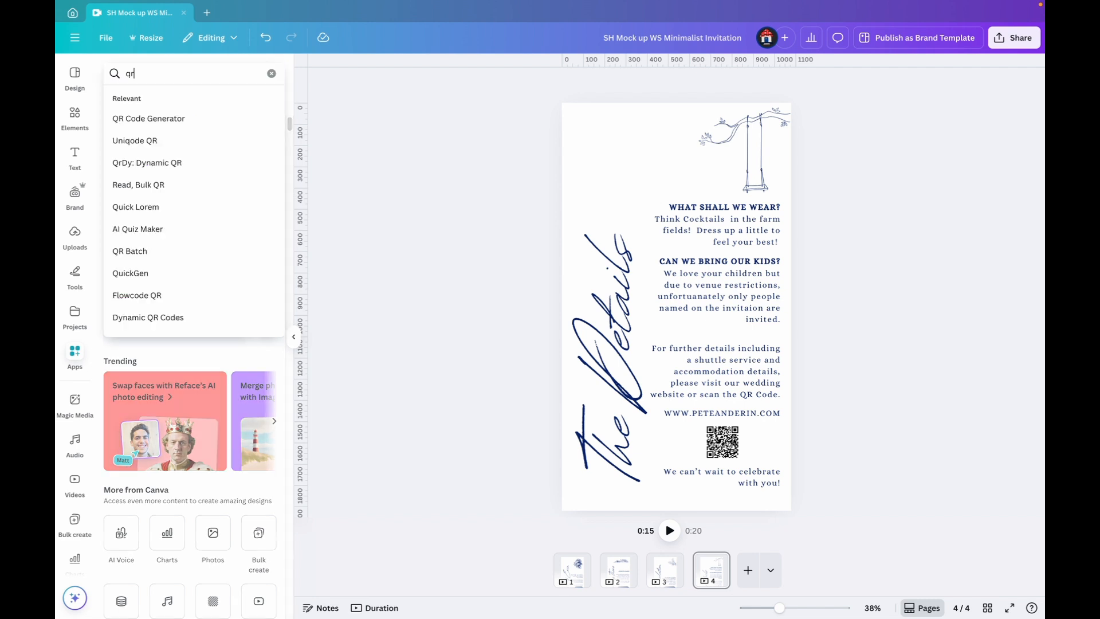
key(Return)
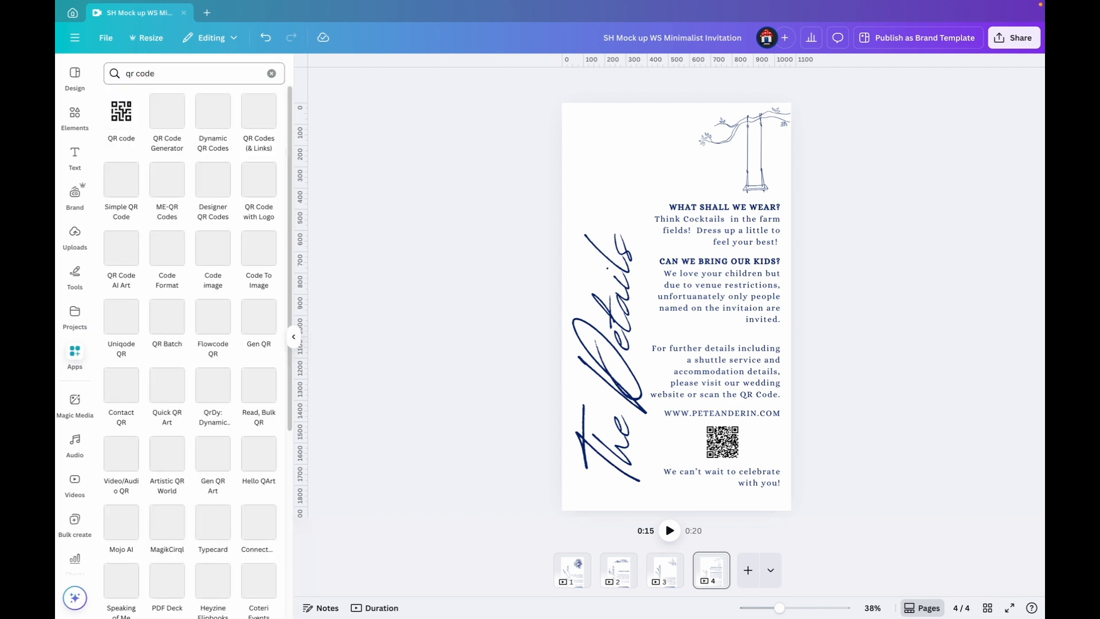
click(131, 113)
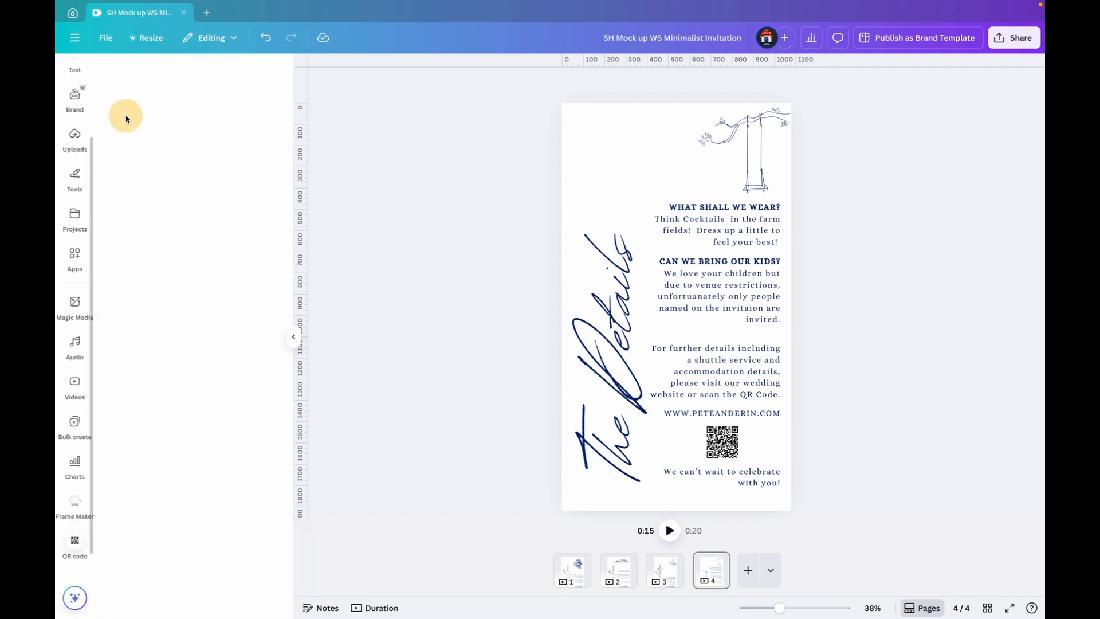
click(175, 150)
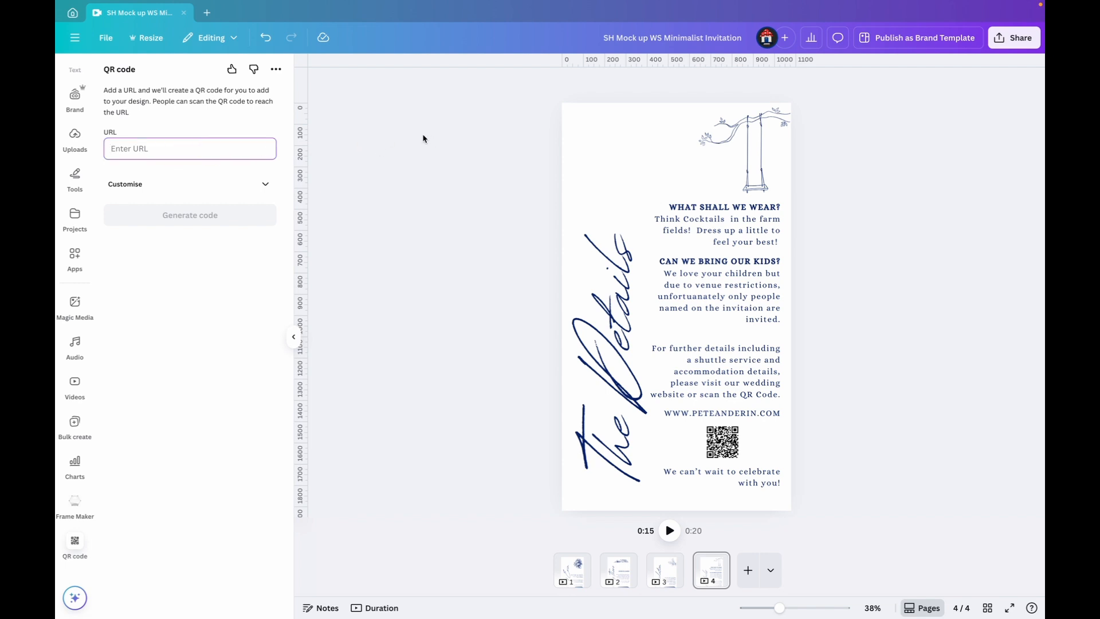
text(www.booking.com)
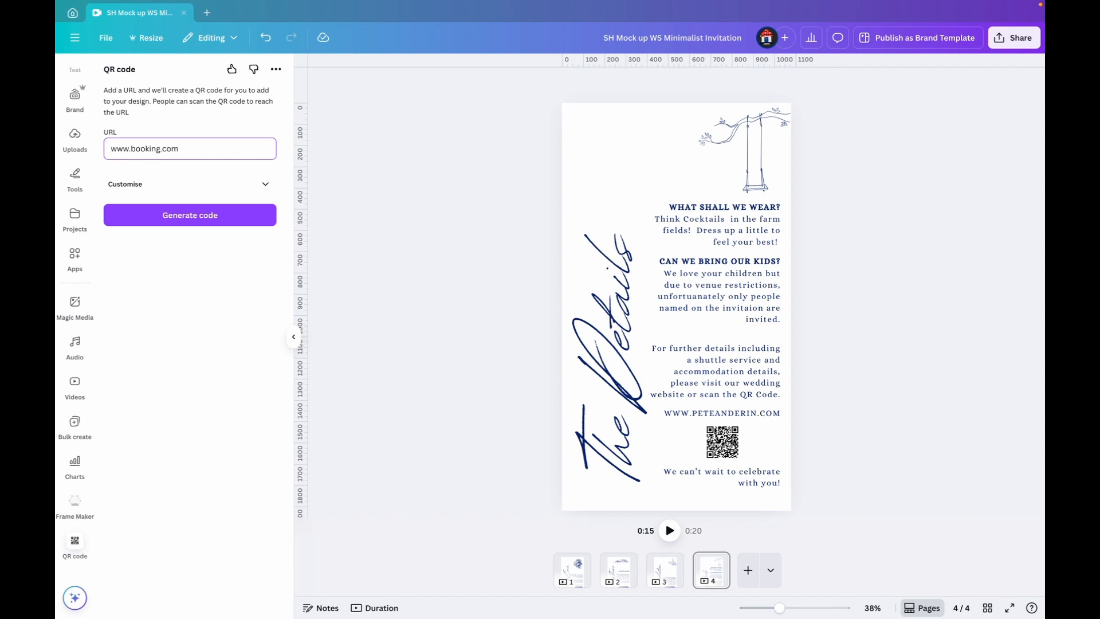
click(200, 223)
drag(670, 300, 608, 166)
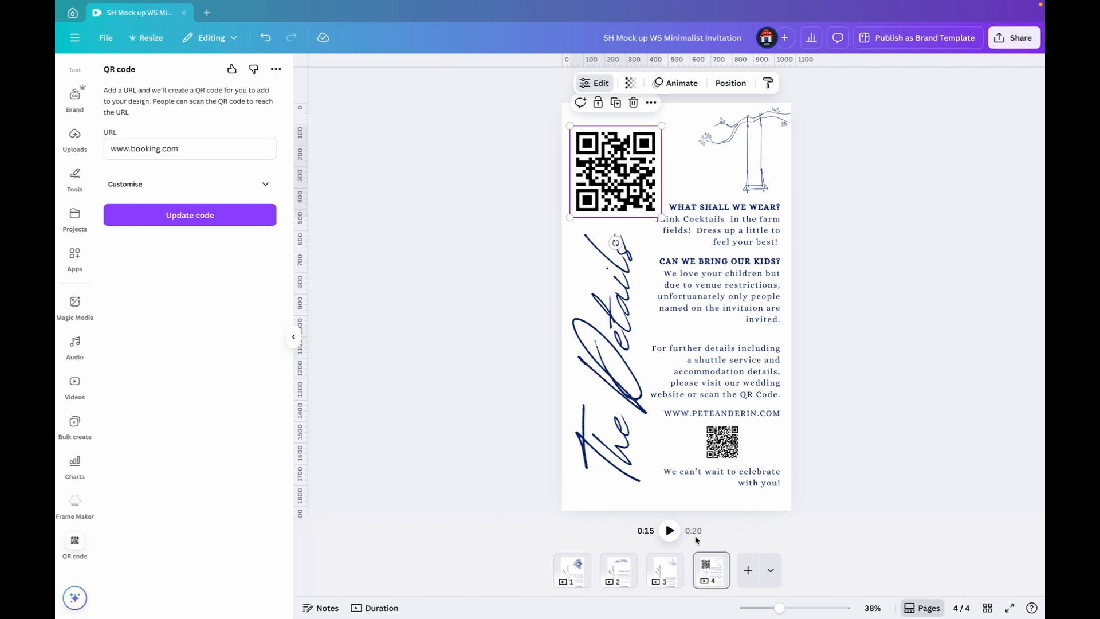
drag(661, 218, 750, 438)
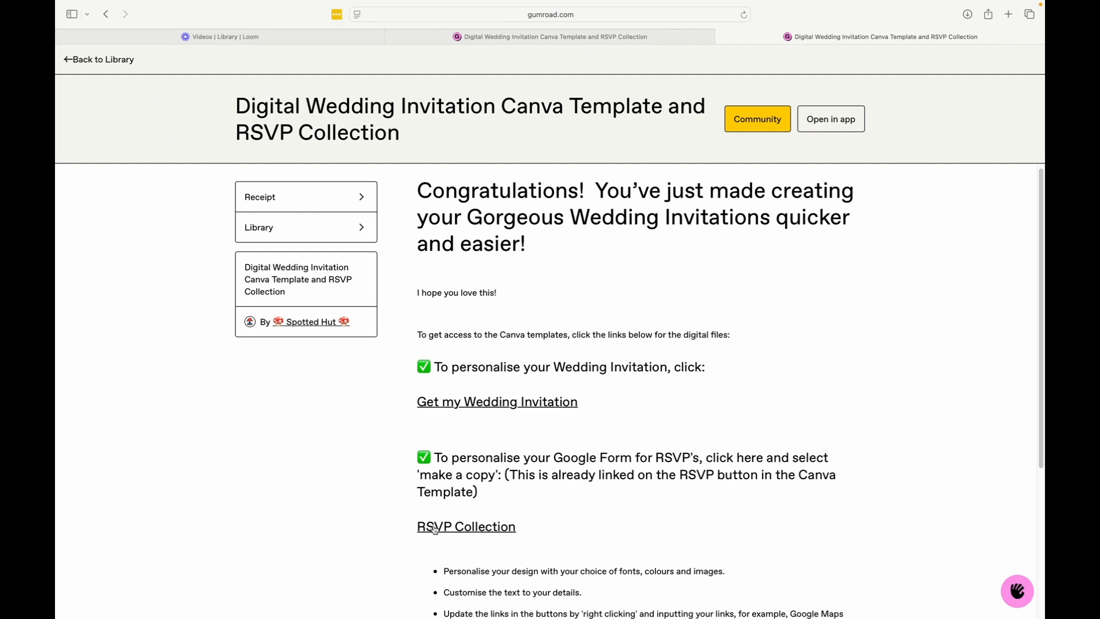
Open the copied RSVP Collection form in Google Forms and replace the couple's names in the form title with the new couple's names
click(449, 527)
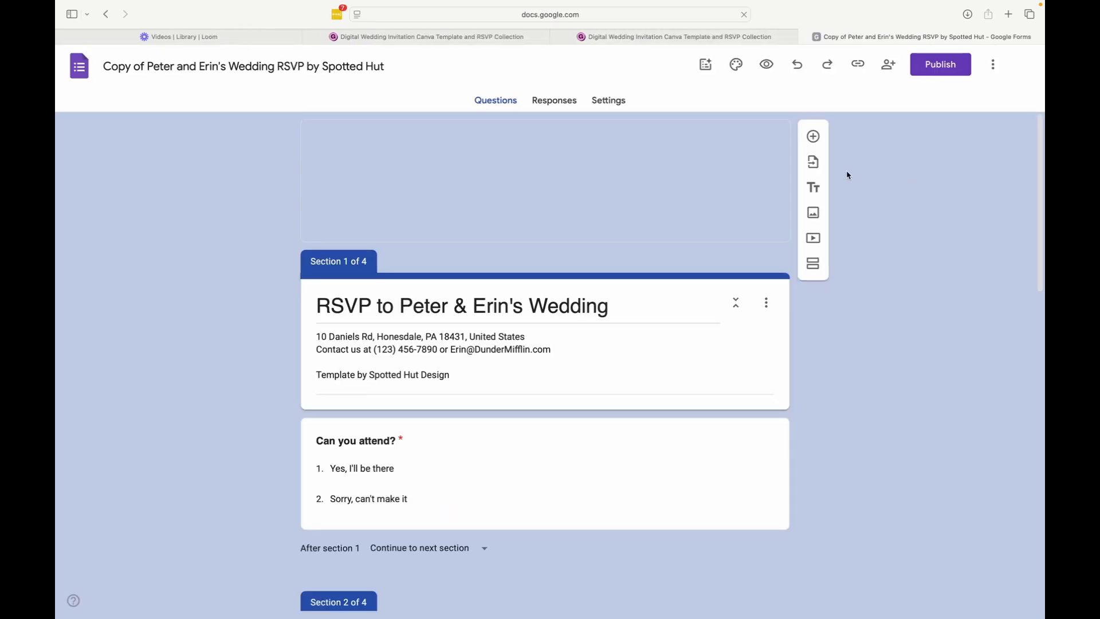
click(433, 308)
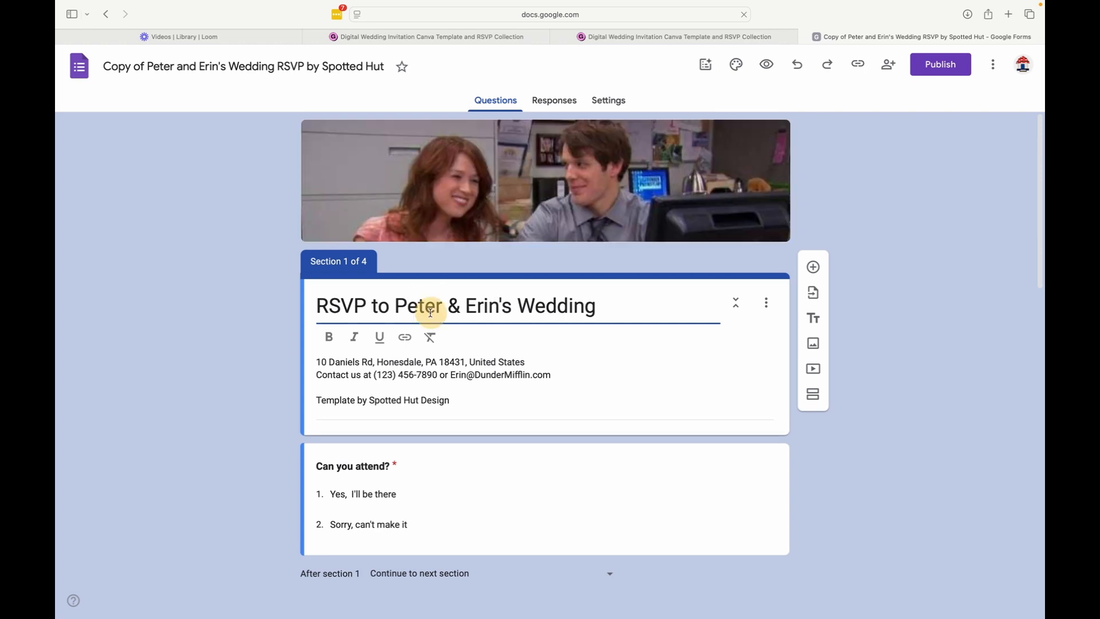
drag(396, 305, 628, 314)
click(557, 309)
drag(392, 308, 516, 311)
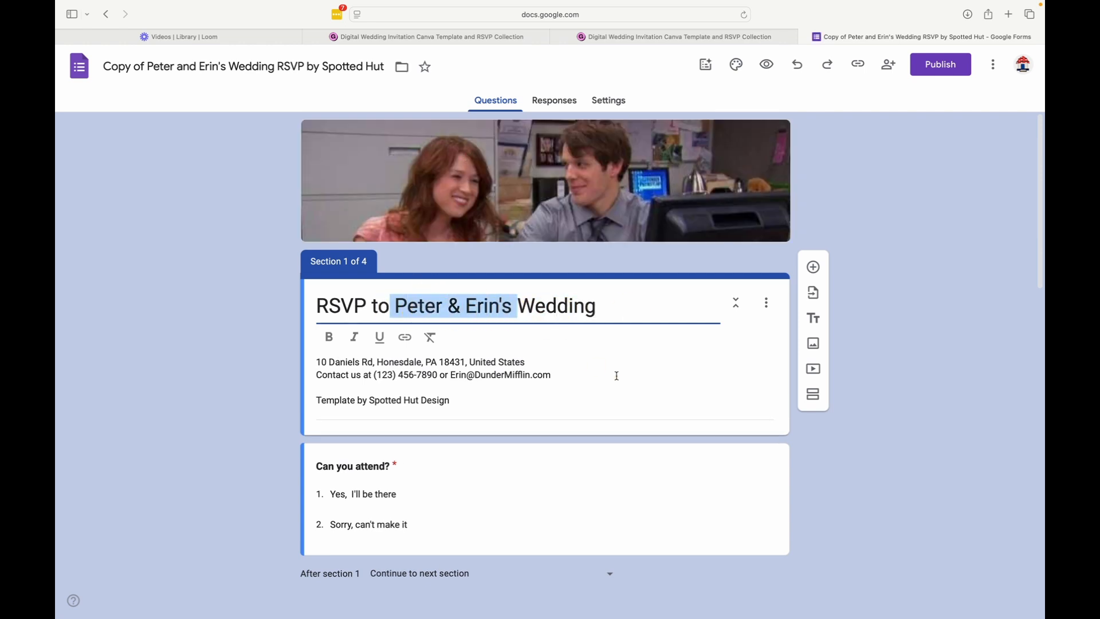
key(BackSpace)
text(Mandy & Don's)
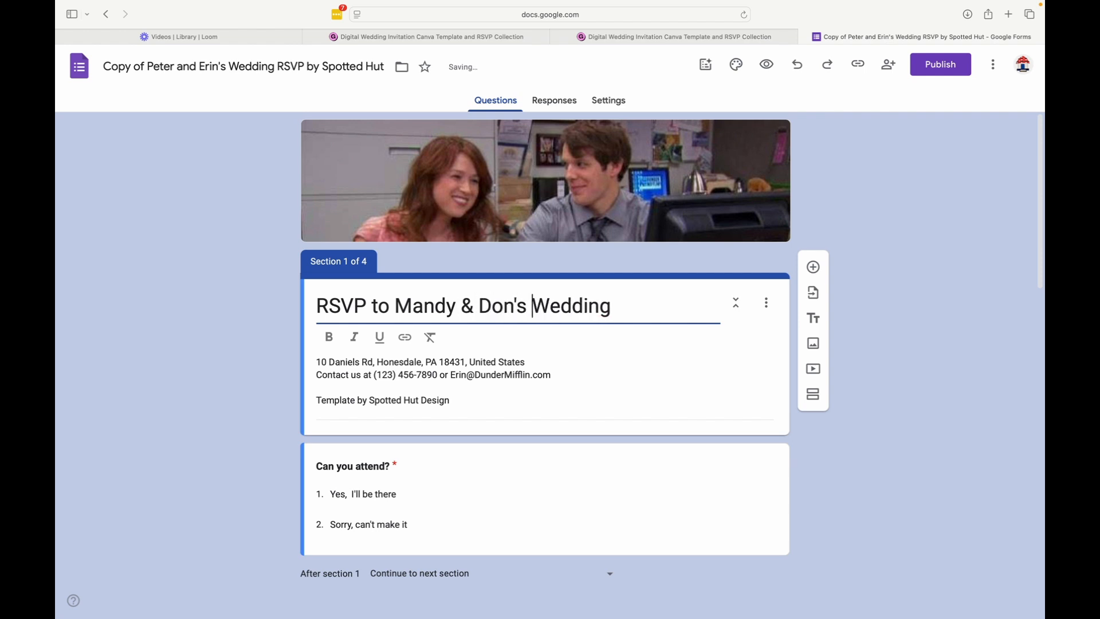
click(524, 405)
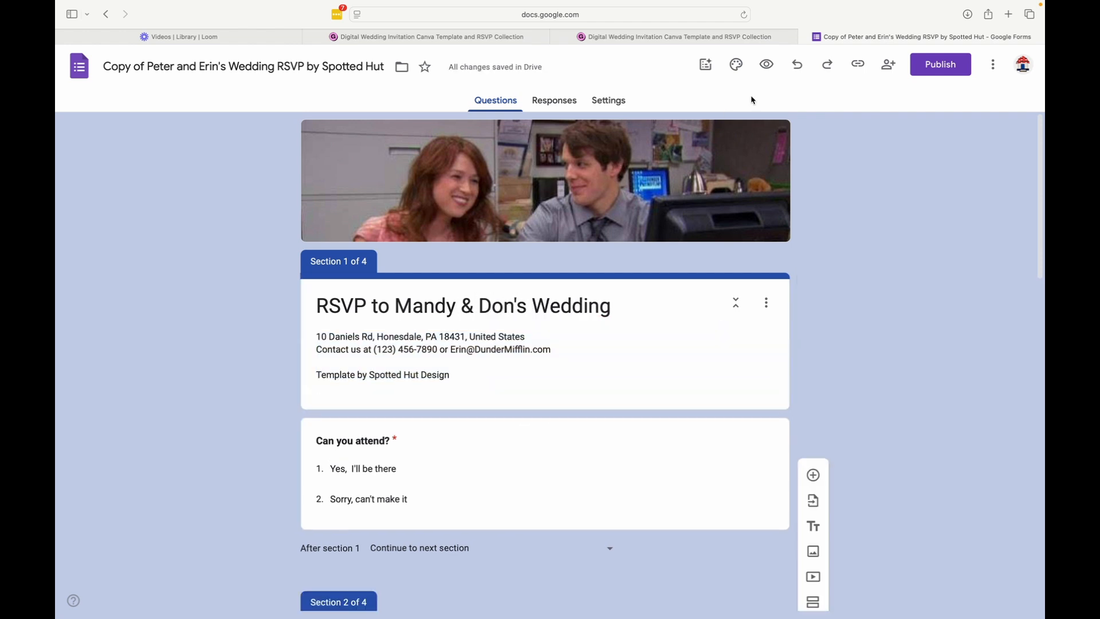
Try the light blue, brown and bright blue theme colours, returning the form to dark blue with the darkest blue background tint
click(738, 69)
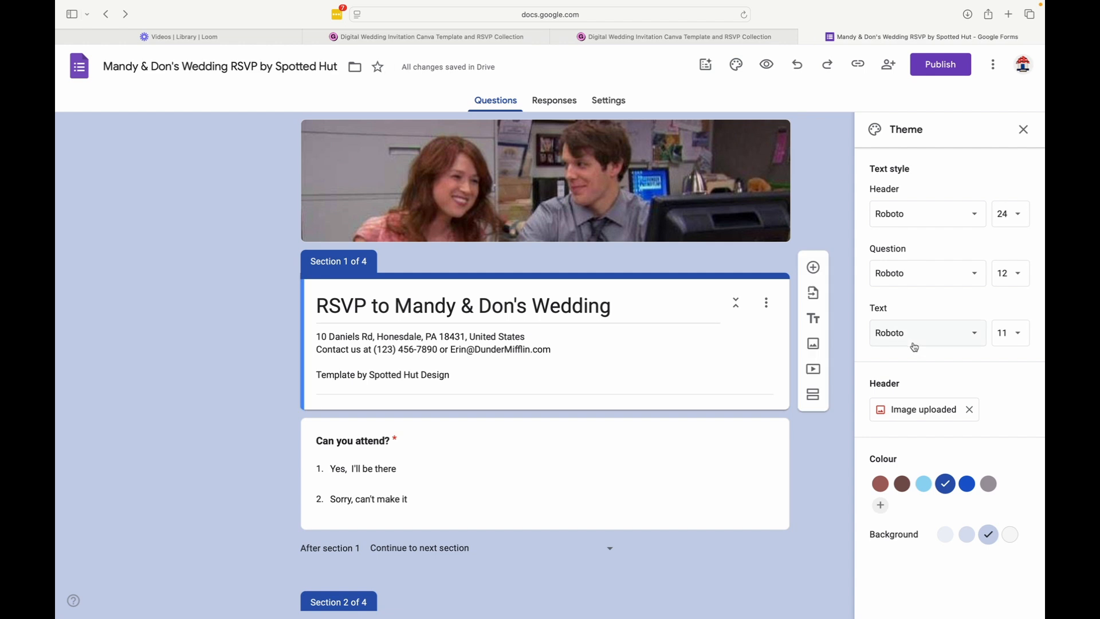
click(918, 486)
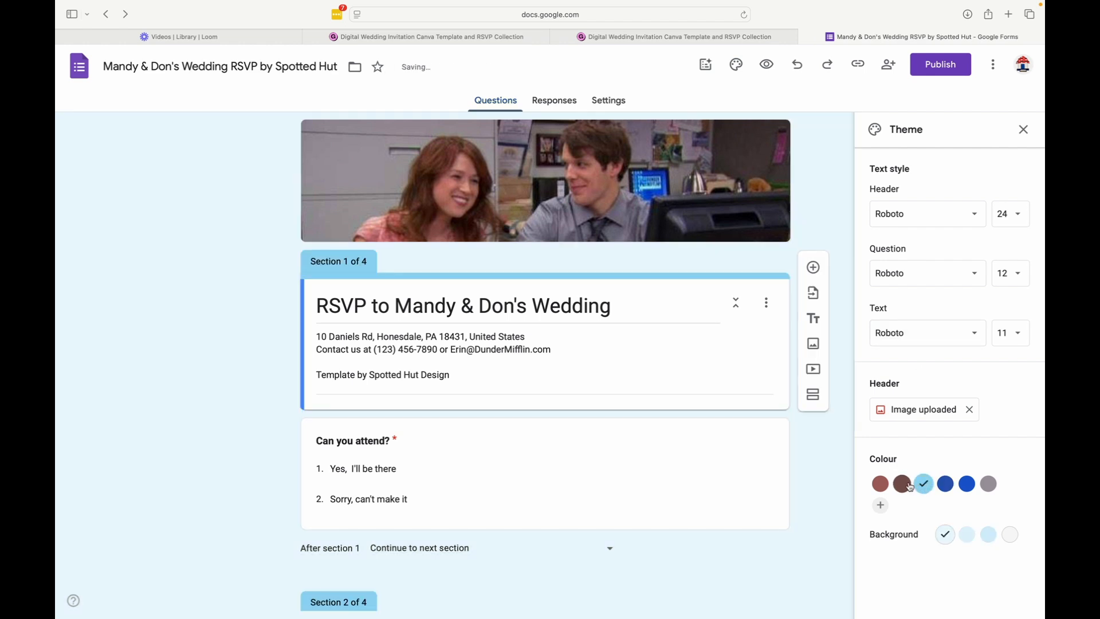
click(901, 485)
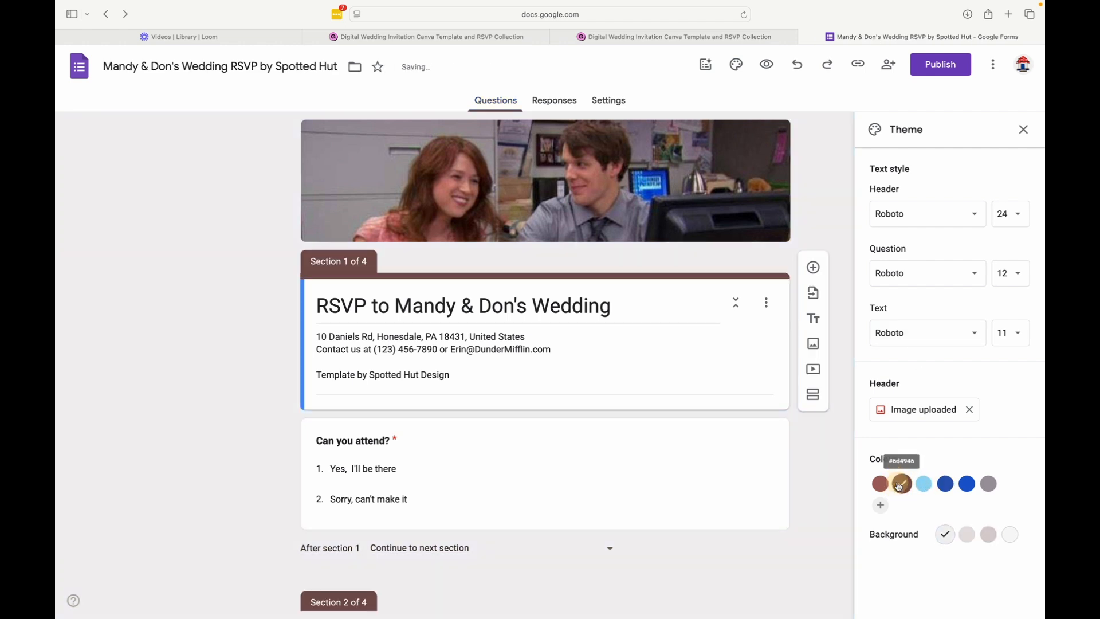
click(970, 491)
click(944, 491)
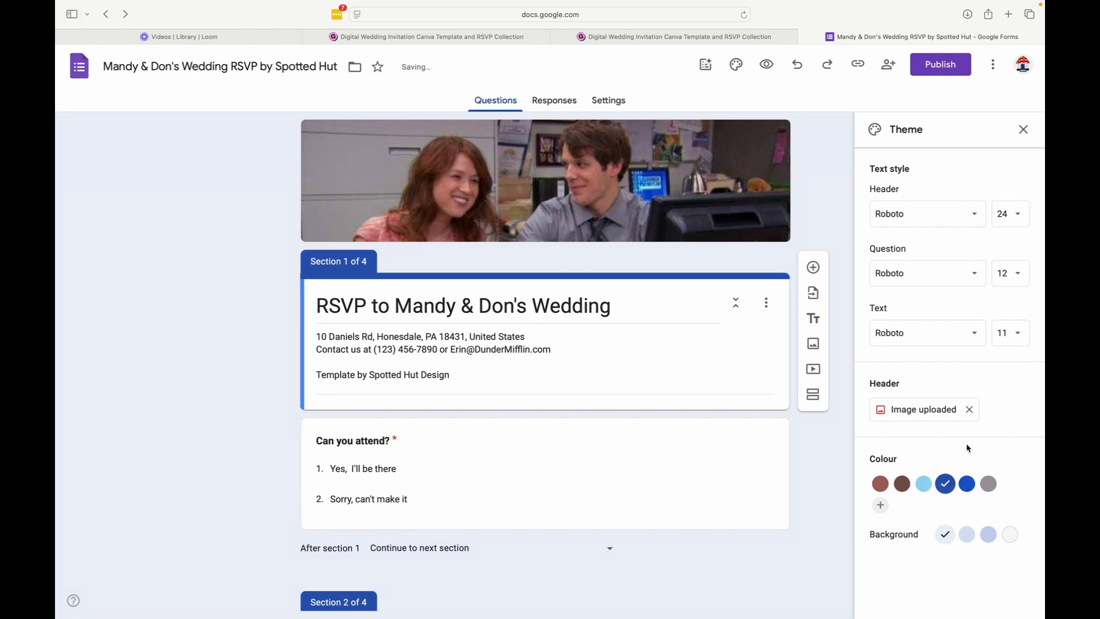
click(966, 534)
click(989, 534)
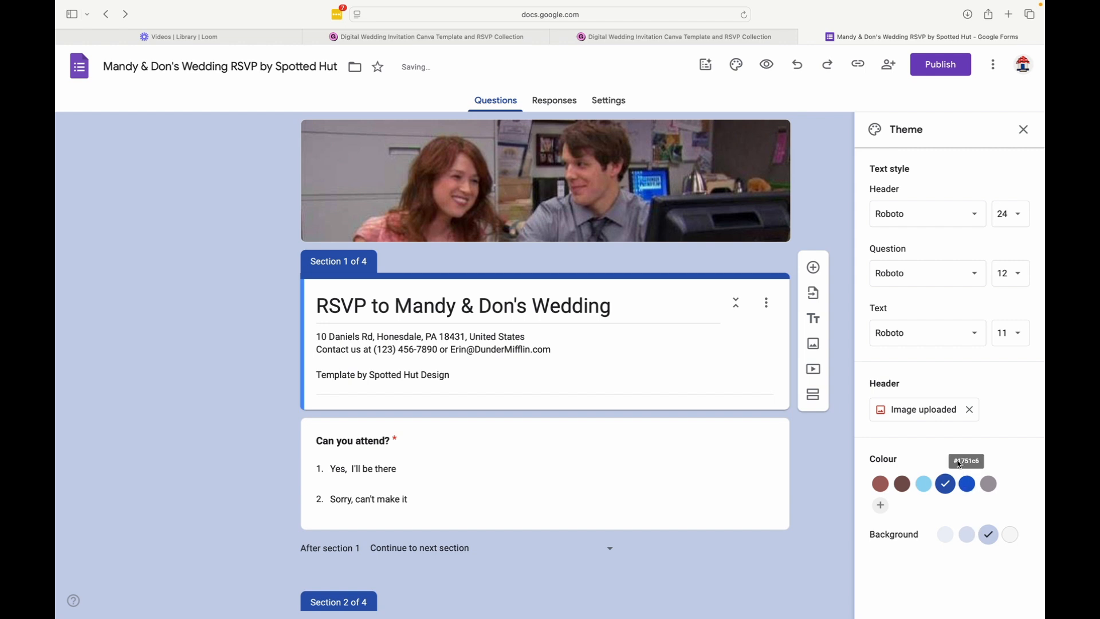
View the theme and upload options for the form's header image, leaving the image picker without choosing one
click(964, 415)
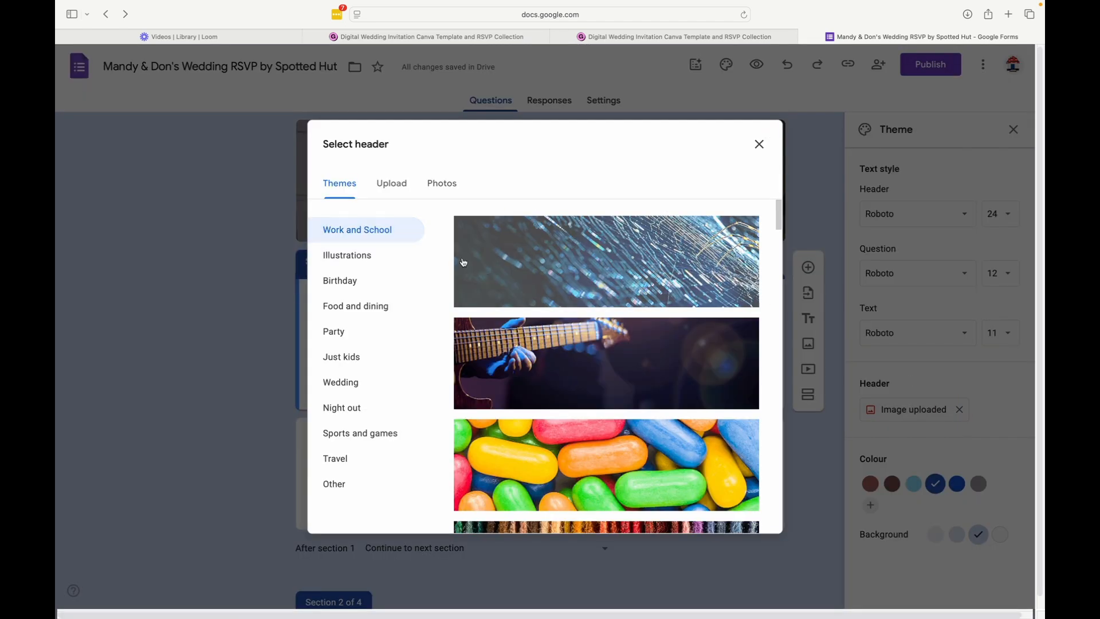
click(383, 184)
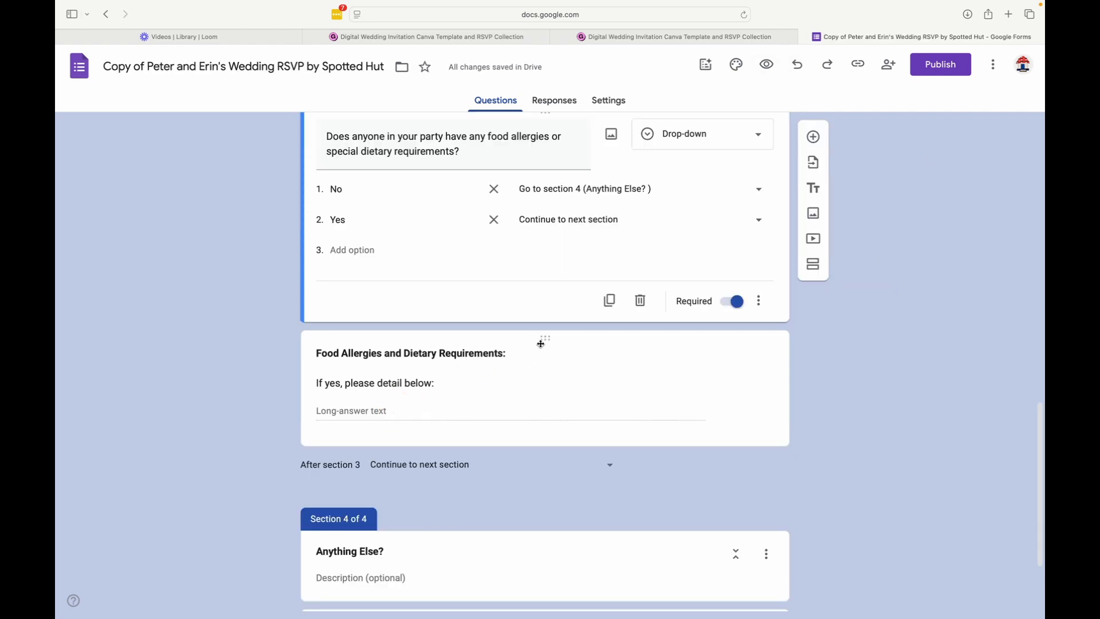
click(544, 351)
drag(543, 351, 504, 446)
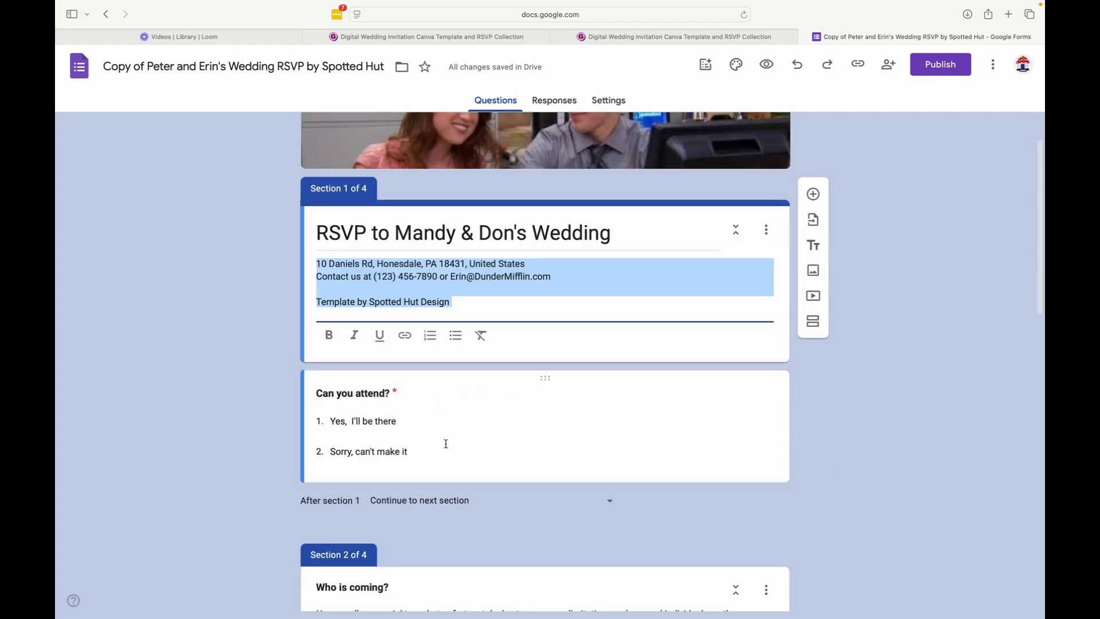
Review the guest, dietary and comments sections of the Mock Wedding SH RSVP form and open its responses
scroll(455, 433, down, 1)
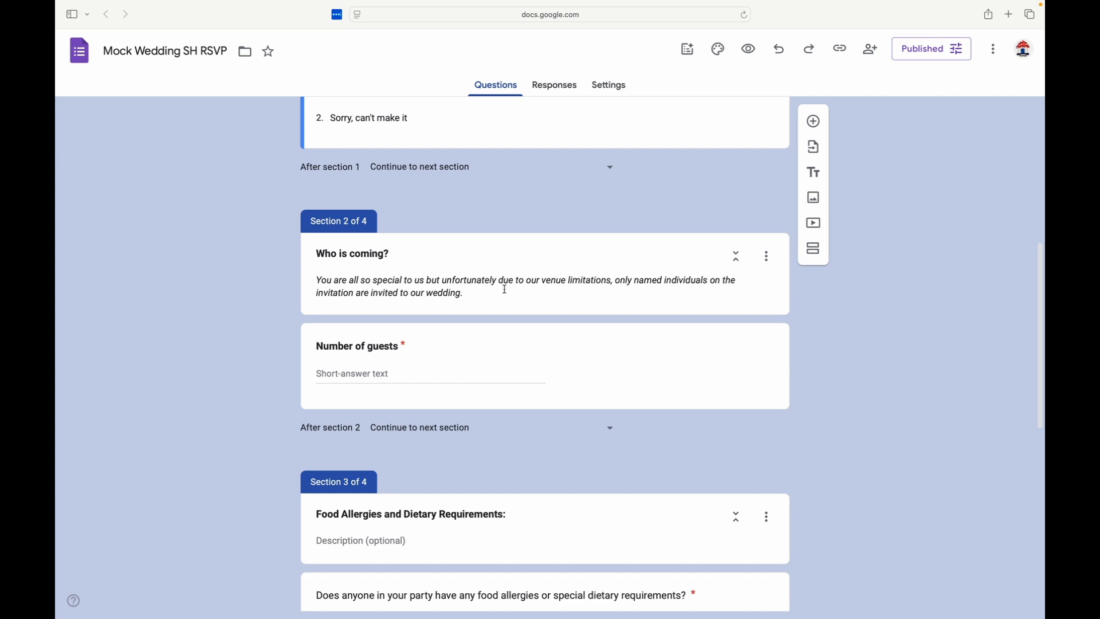
scroll(492, 295, down, 1)
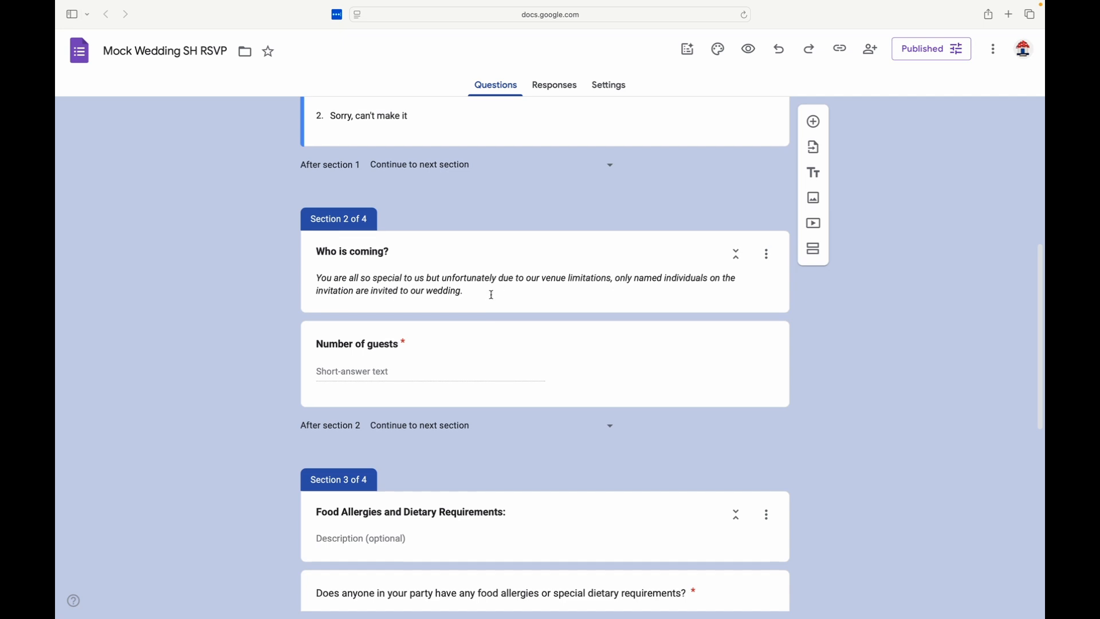
scroll(489, 293, down, 2)
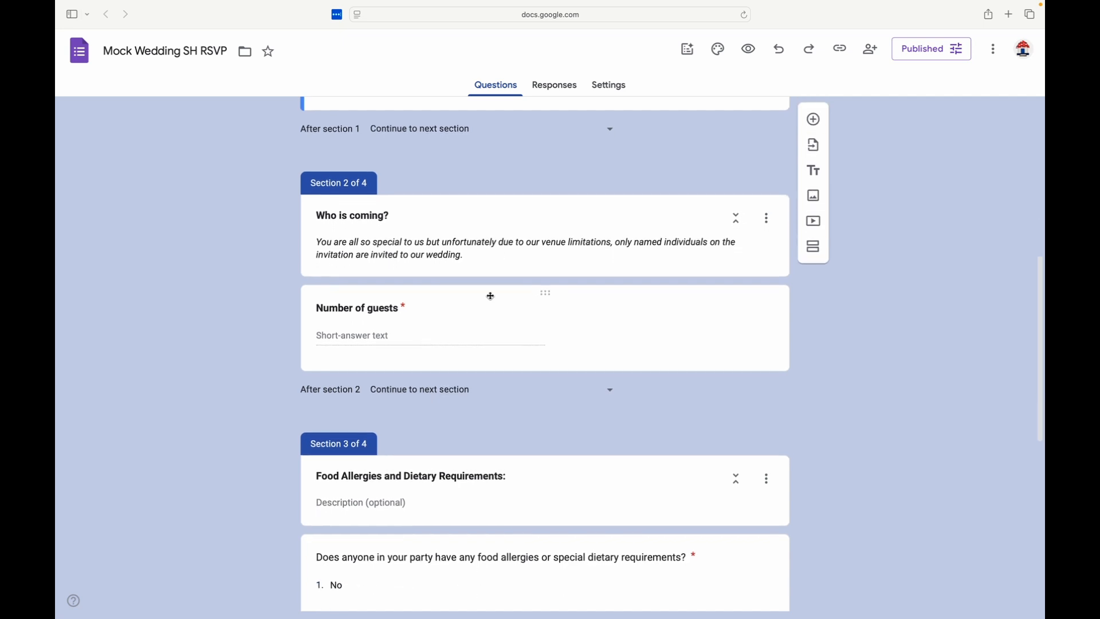
scroll(474, 337, down, 5)
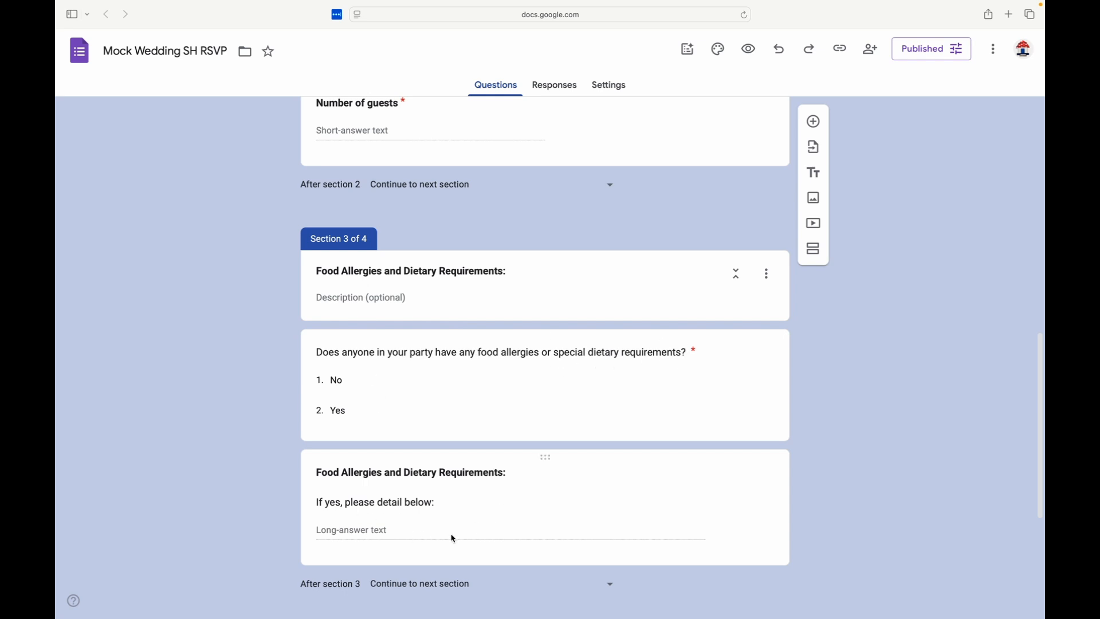
scroll(425, 527, down, 5)
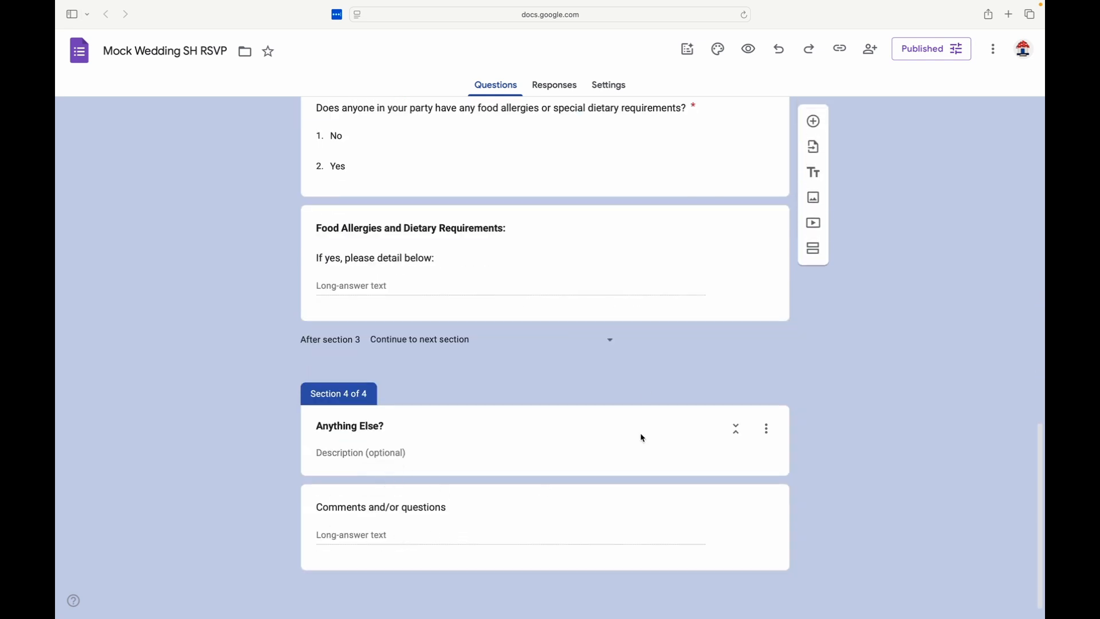
click(559, 86)
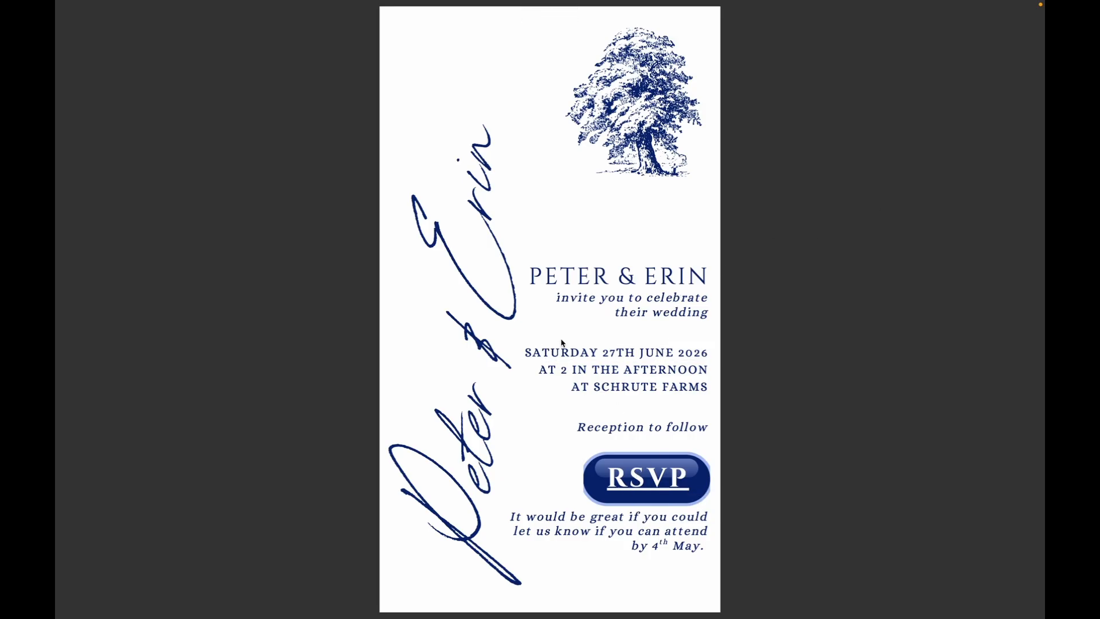
Open the RSVP form from the wedding invitation, answer the attendance question with "Sorry, can't make it" and continue to the comments section
click(645, 482)
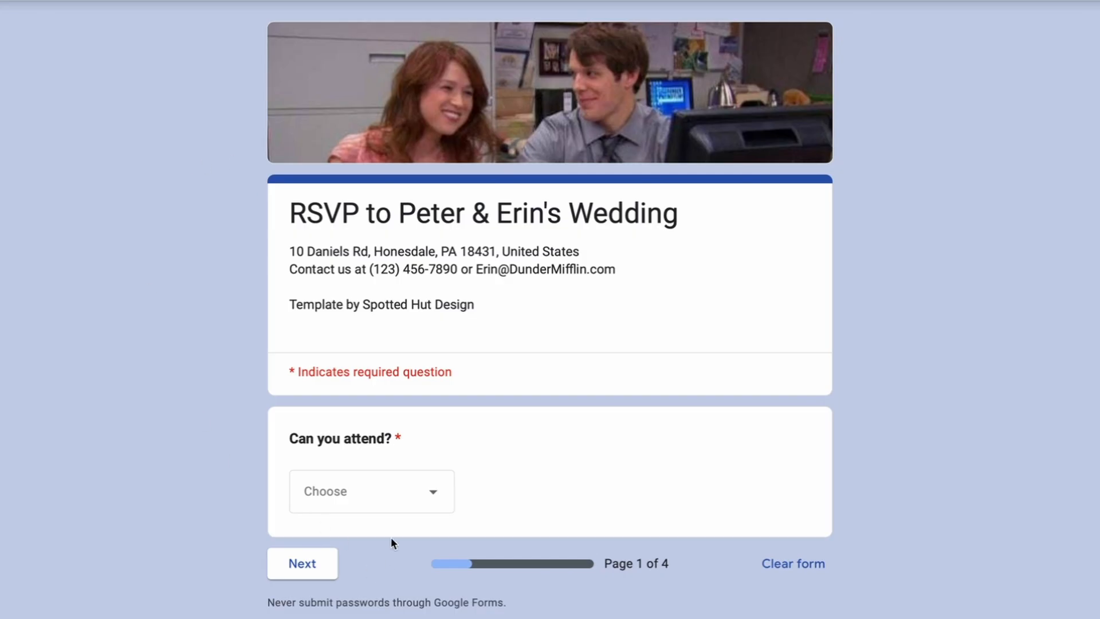
click(381, 495)
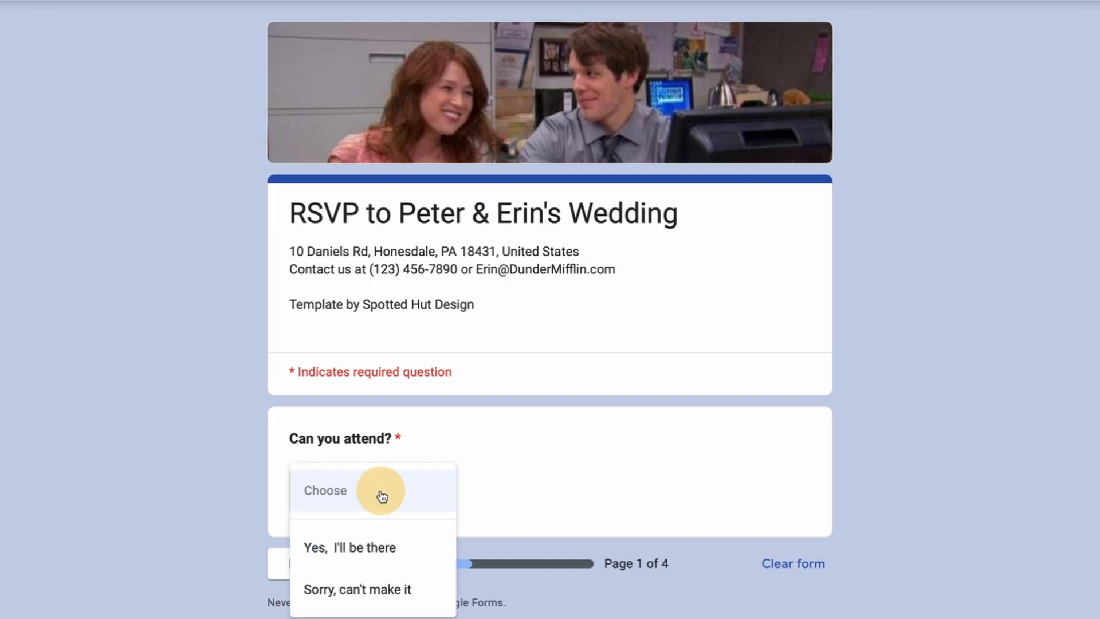
click(374, 590)
click(309, 571)
Enter a comment apologising for missing the wedding because of a booked holiday, sending best wishes and asking to join the bachelorette party
click(385, 393)
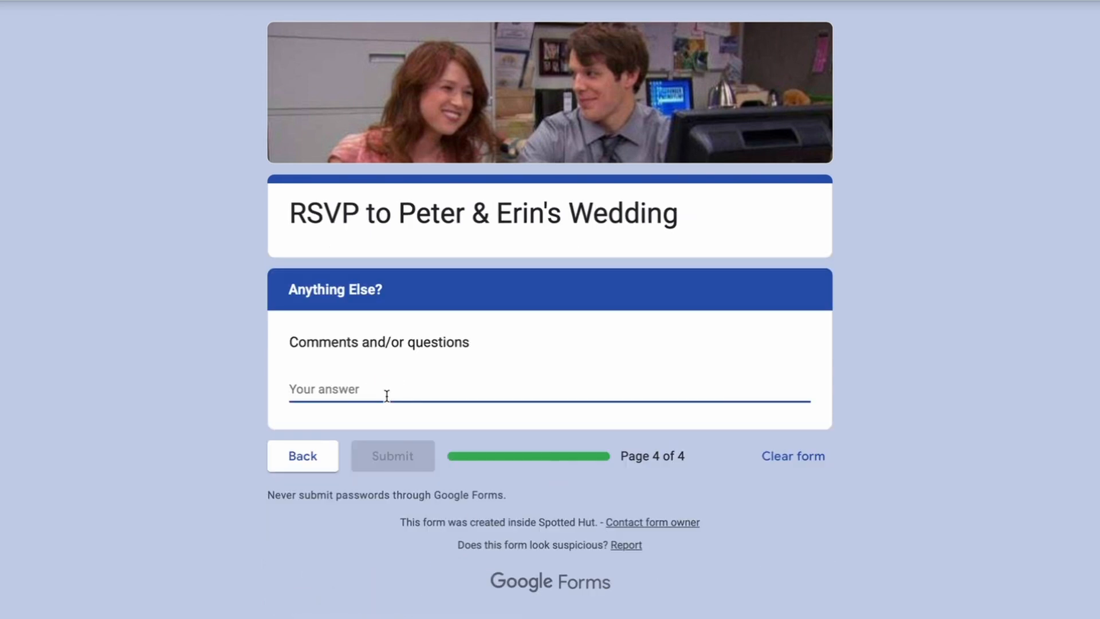
text(So sorry we can't make it.  We booked a holiday )
text(last year that can't be cancelled. )
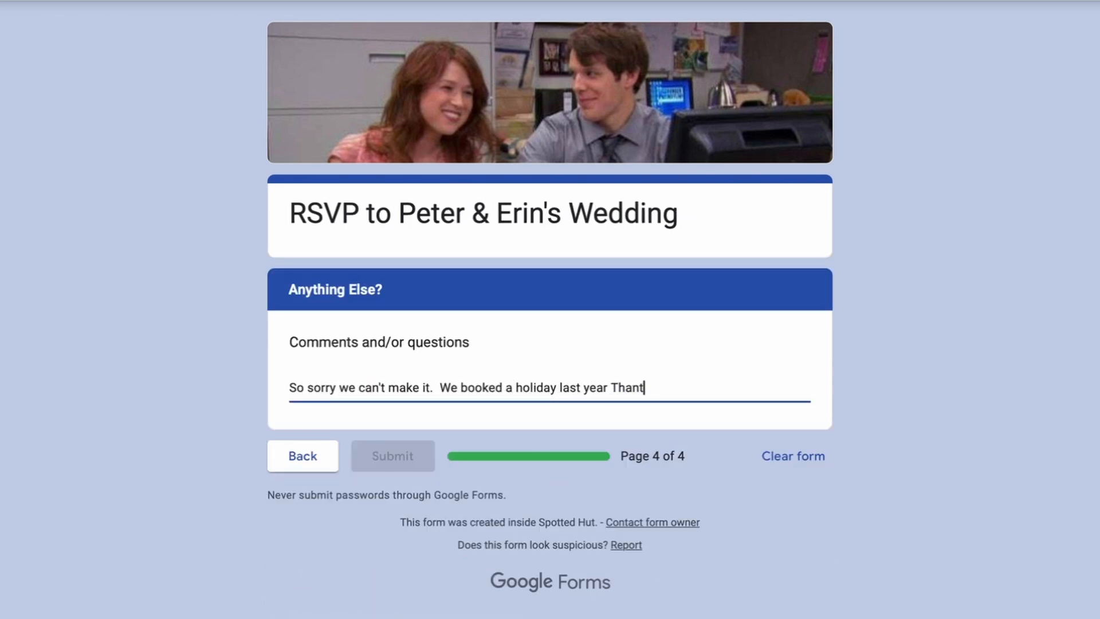
text( Wishing you all the )
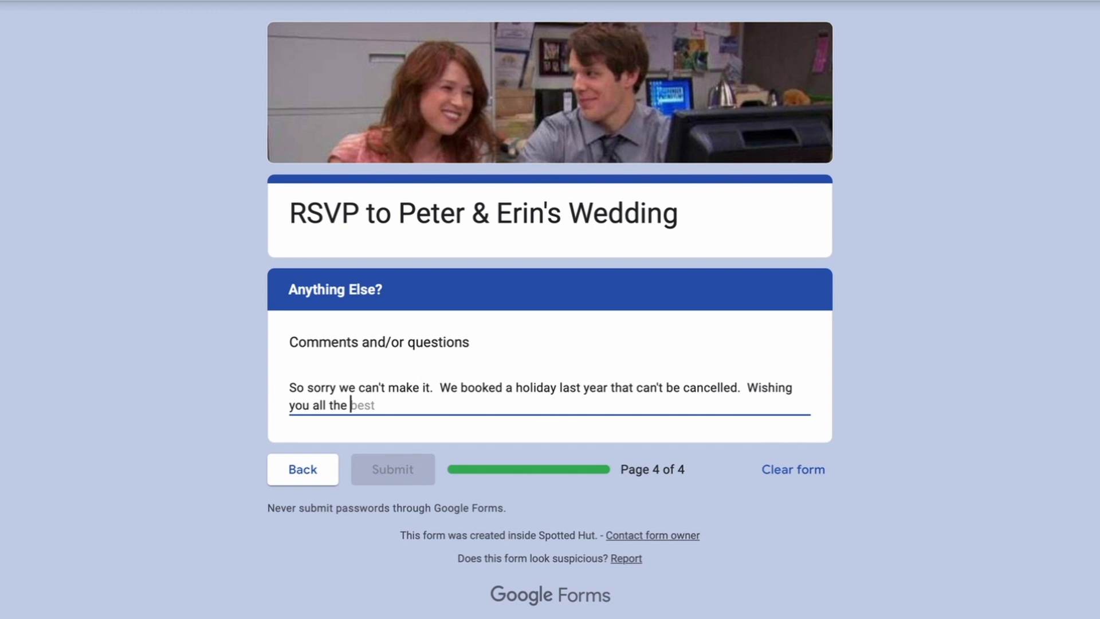
text(very best for your wedding.  PS - would still love)
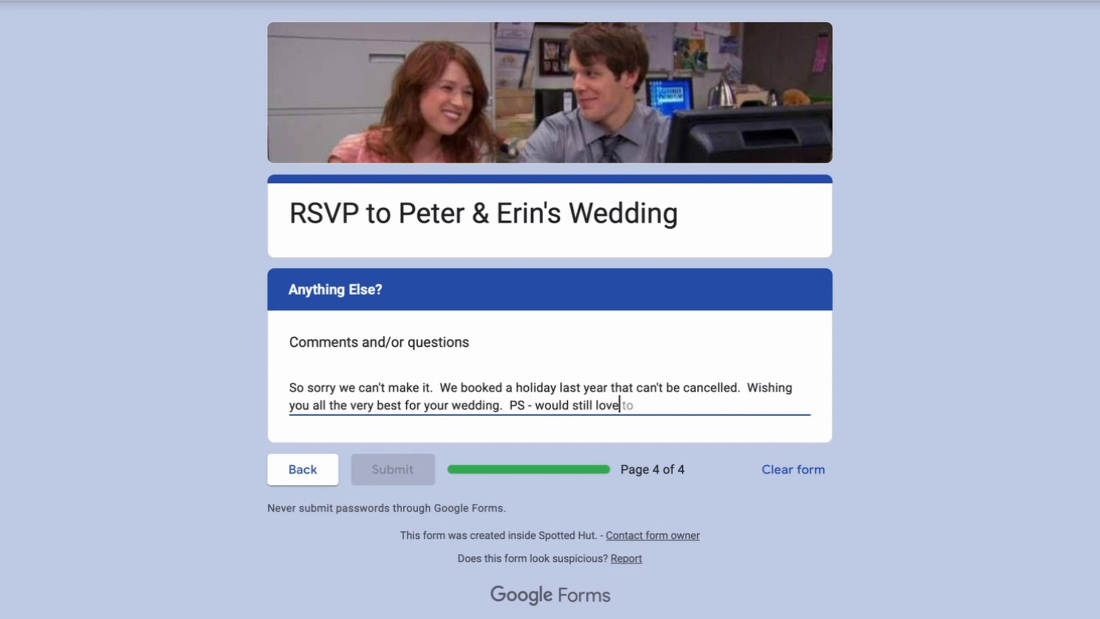
text( to join in with bachelorette party if that's ok? Xx)
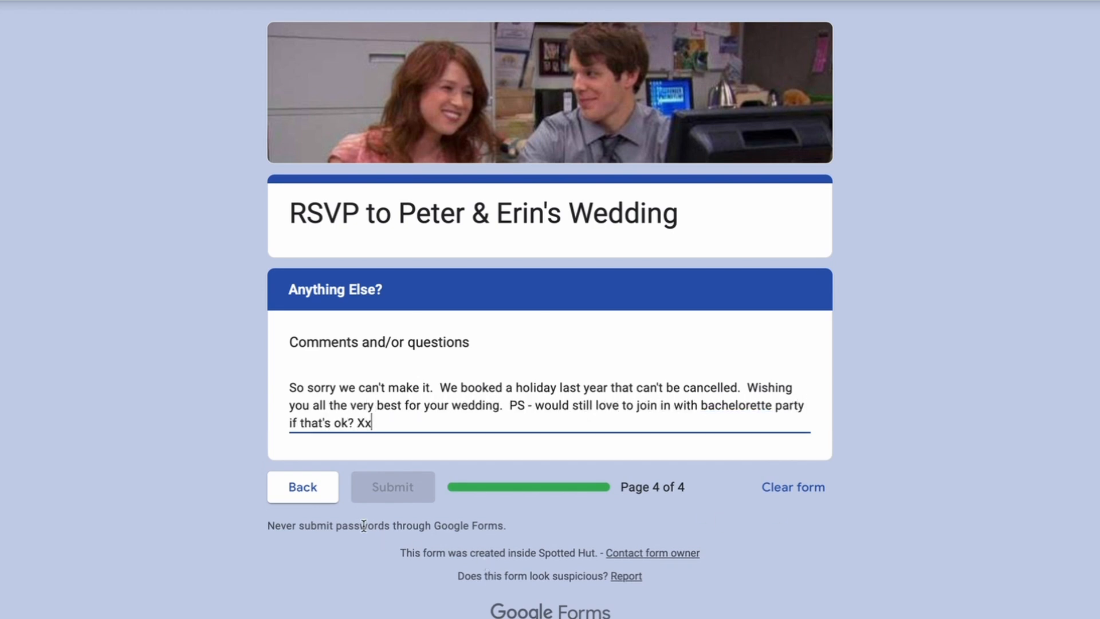
Return to the attendance question, change the answer to "Yes, I'll be there" and enter 4 as the number of guests
click(316, 486)
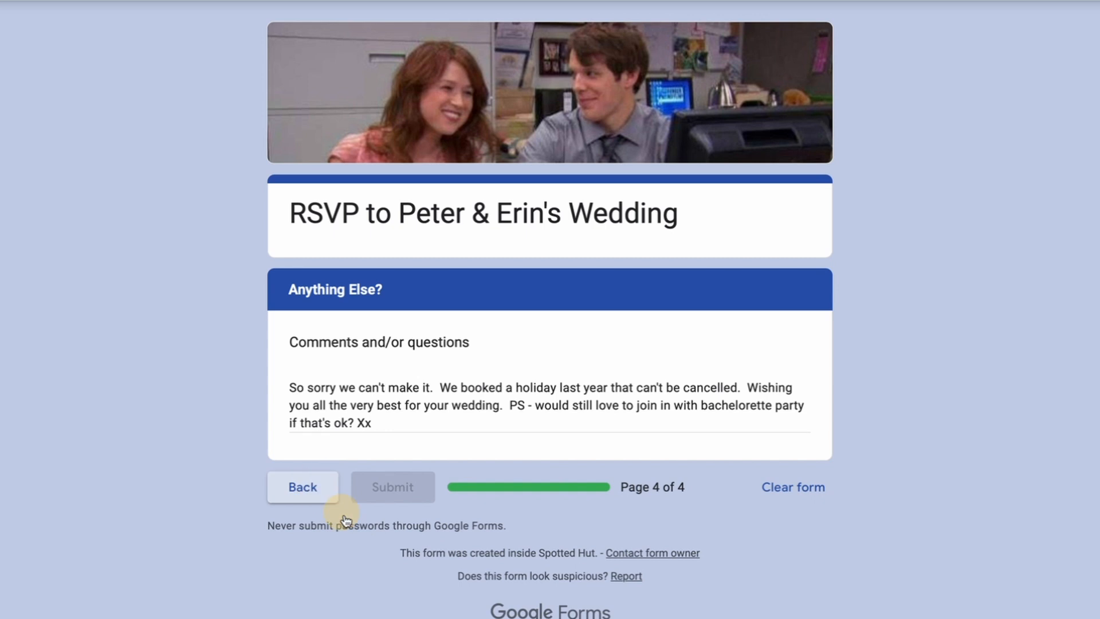
click(403, 494)
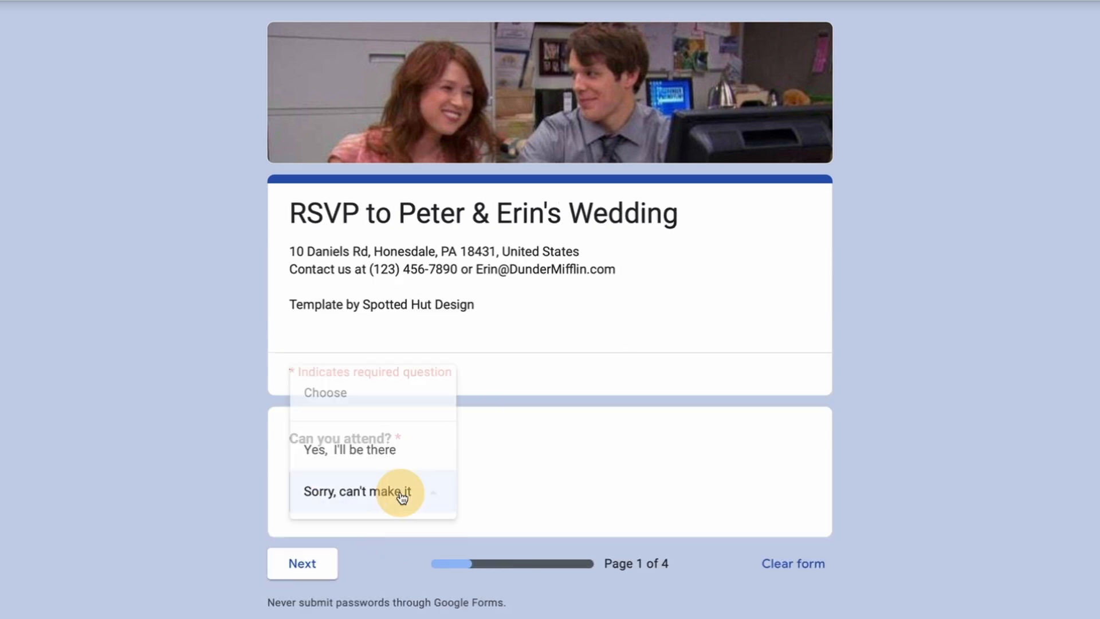
click(363, 449)
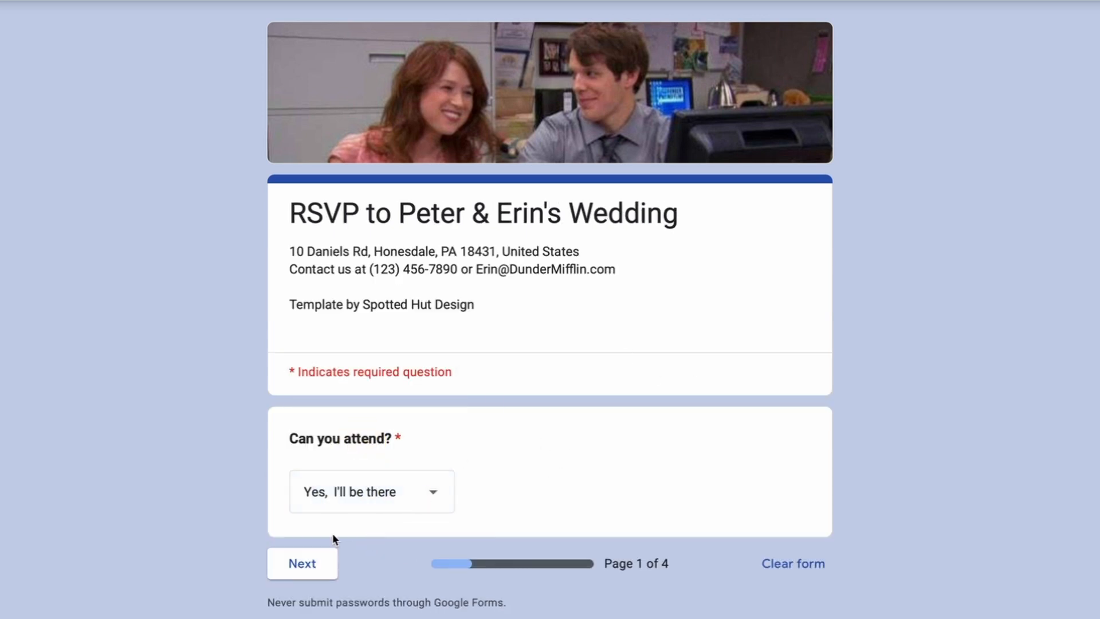
click(306, 564)
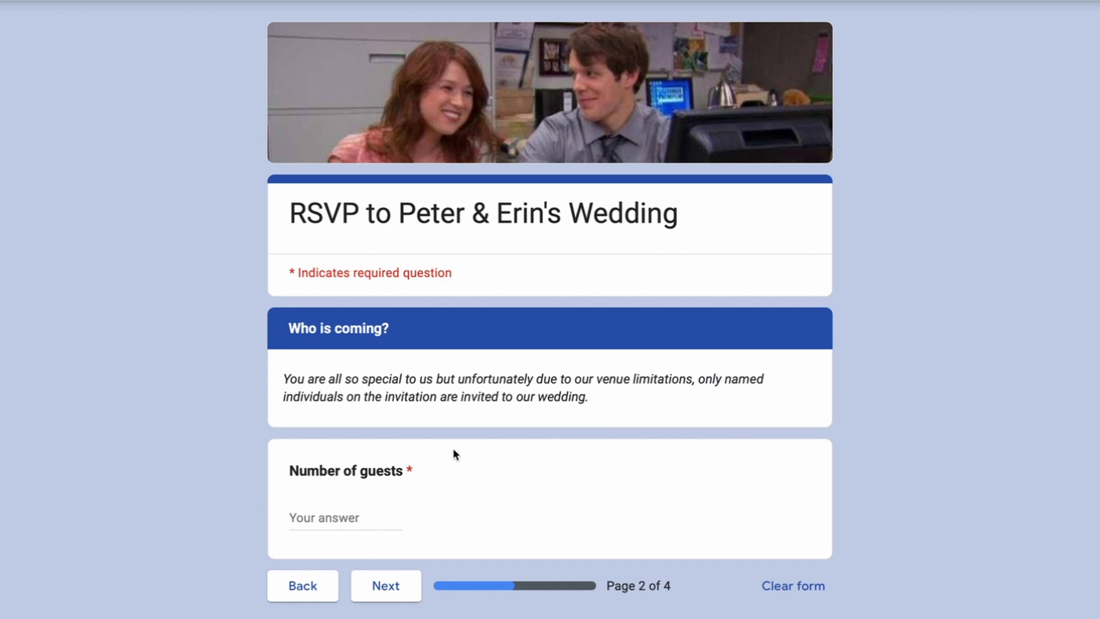
click(346, 516)
text(4)
click(369, 586)
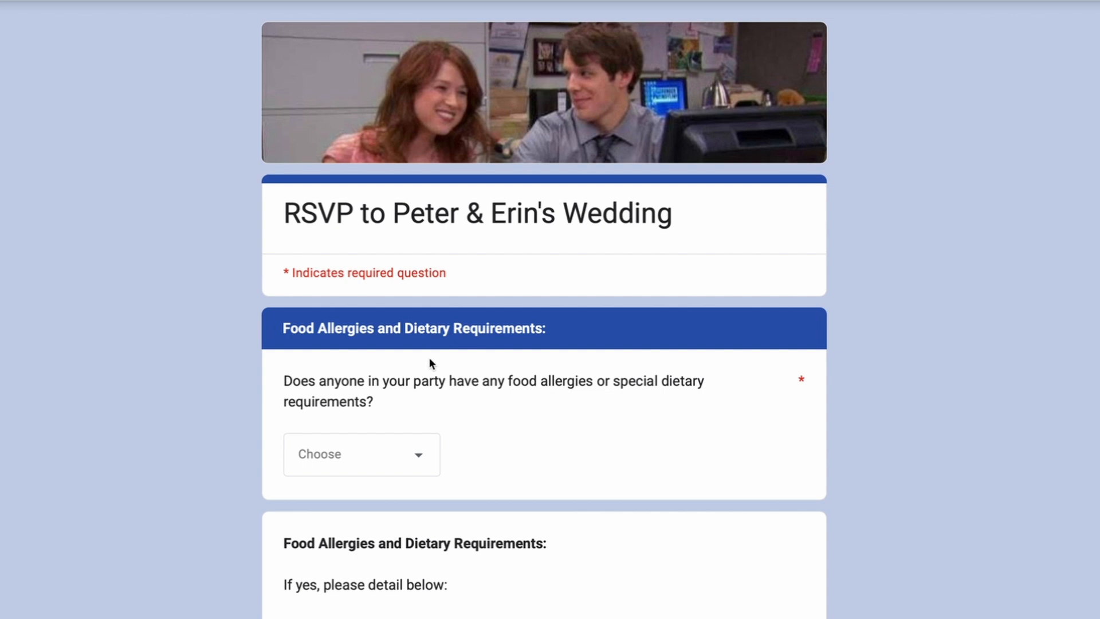
Answer Yes to the food allergies question, enter in the details that the named guest is gluten free, and continue to the comments section
click(400, 462)
click(344, 552)
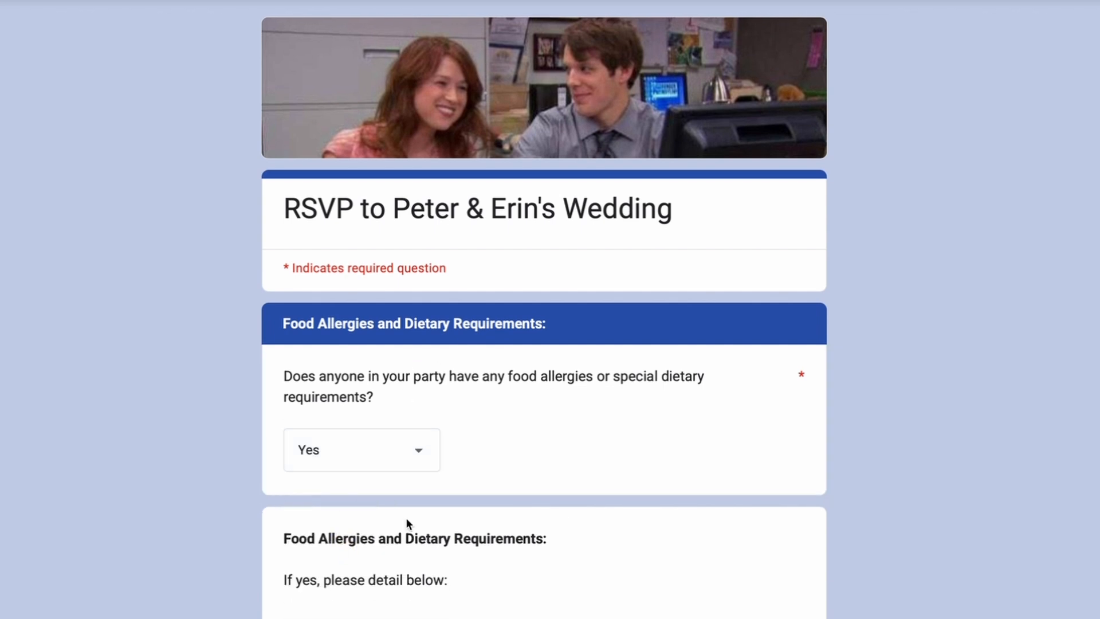
click(369, 608)
text(Sophie is gluten free)
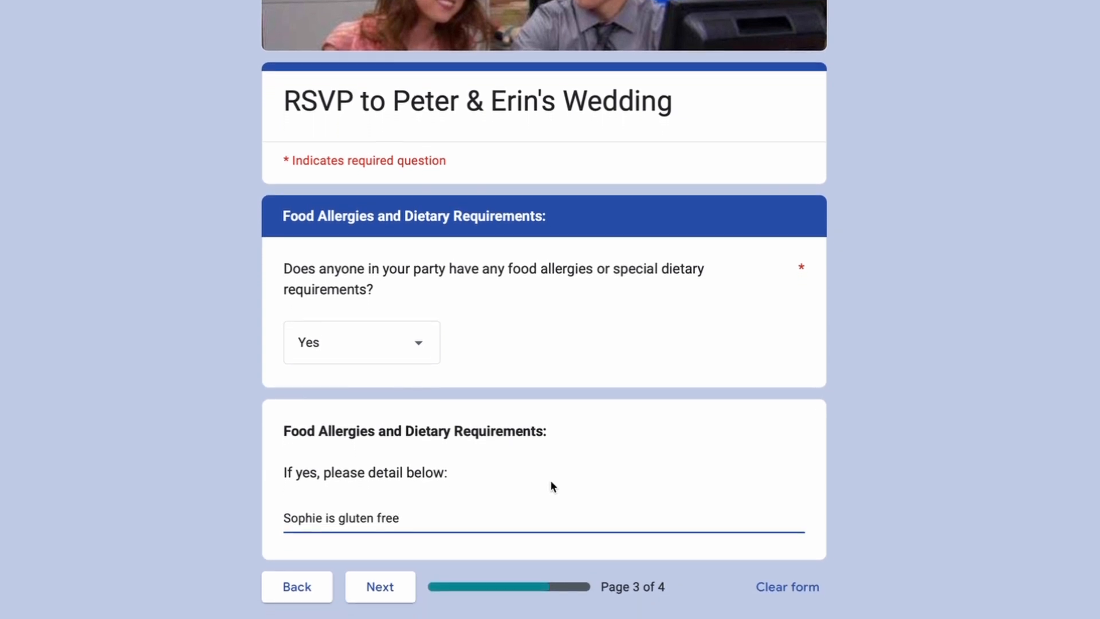
click(394, 590)
Enter a comment expressing excitement, asking about a rehearsal dinner so dates can be saved in advance, and ending "Let me know if we can help at all :)"
click(343, 388)
text(Yey!! )
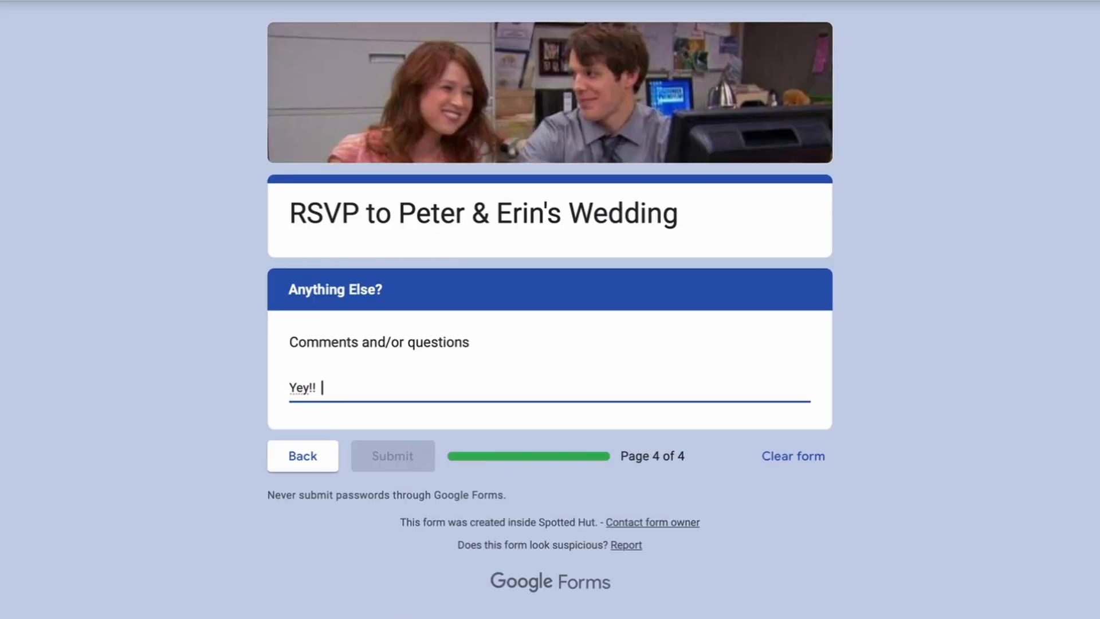
text( We're so excited for this!  Date is in the diary! )
text( Will there be )
text(any)
key(BackSpace)
key(BackSpace)
text(rehearsal dinner for us all to attend?  I want to ensure anyth)
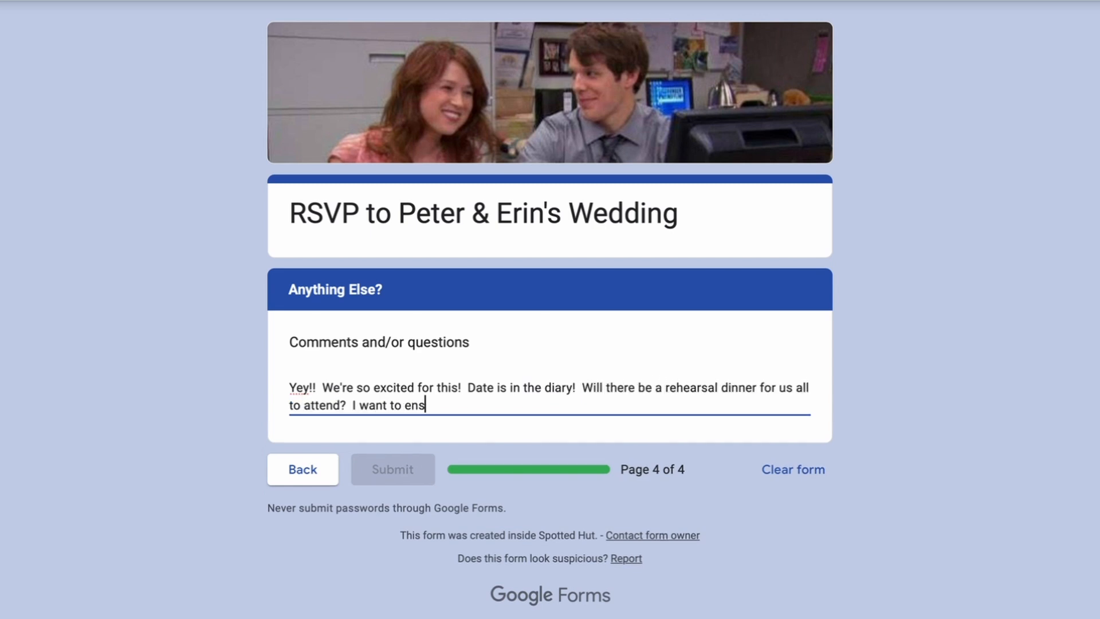
key(BackSpace)
key(BackSpace)
text(dates for your wedding are saved in advance.  Let me know if we can help at all :))
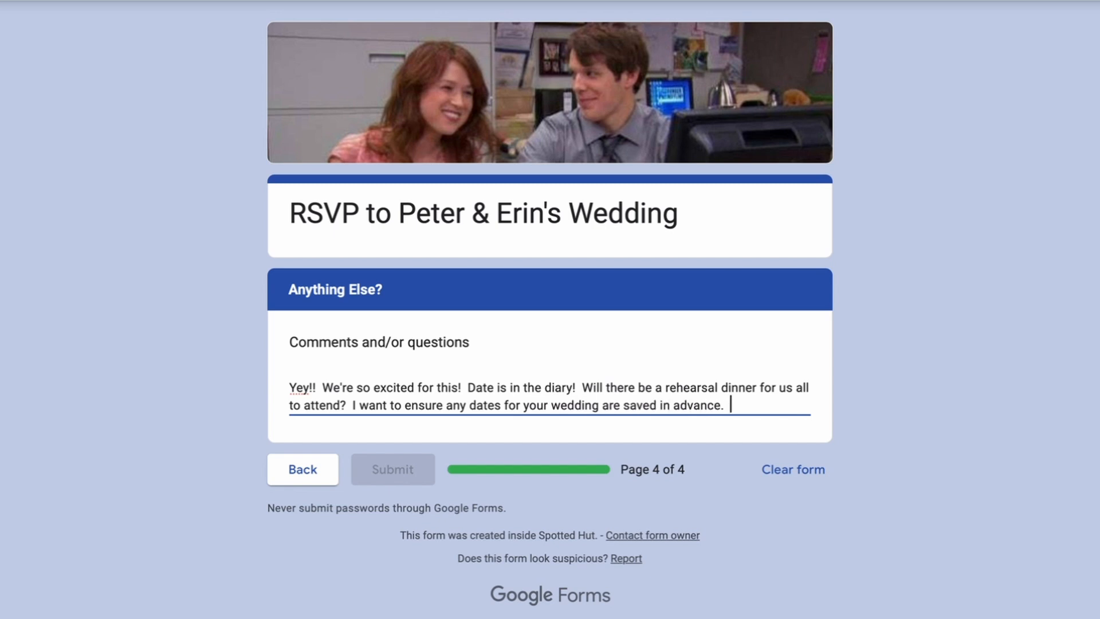